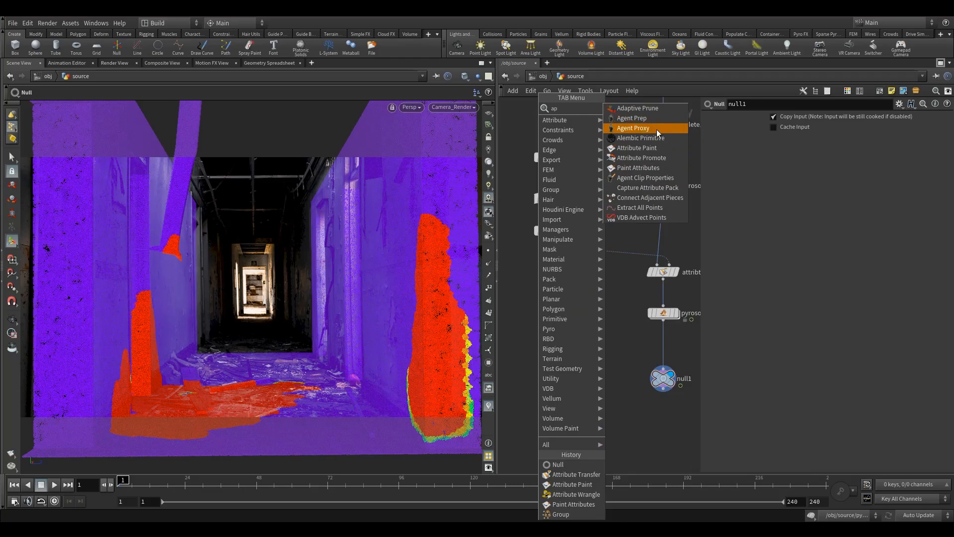
Step: Insert an Attribute Paint node between attribpaint2 and attribtransfer1, lining it up below attribpaint2 and moving the downstream nodes lower
{"action": "left_click", "coordinate": [636, 148]}
{"action": "left_click", "coordinate": [588, 244]}
{"action": "left_click_drag", "start_coordinate": [591, 242], "coordinate": [588, 257]}
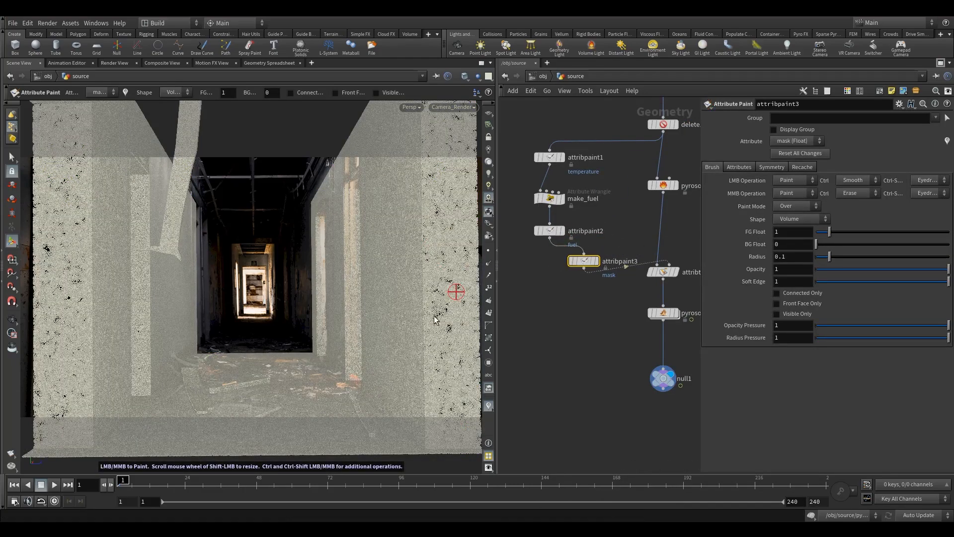
{"action": "left_click_drag", "start_coordinate": [586, 261], "coordinate": [550, 264]}
{"action": "left_click_drag", "start_coordinate": [664, 273], "coordinate": [663, 334]}
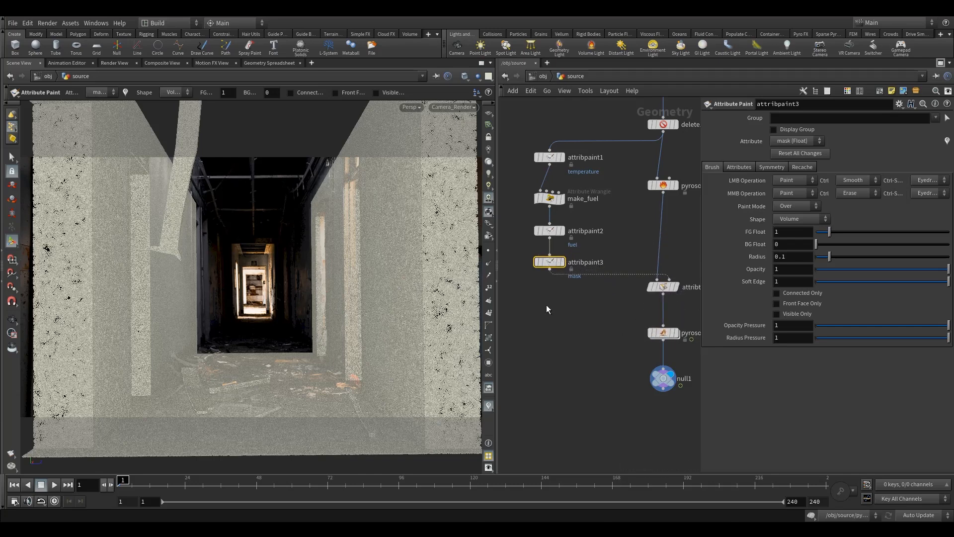
{"action": "middle_click_drag", "start_coordinate": [635, 298], "coordinate": [607, 273]}
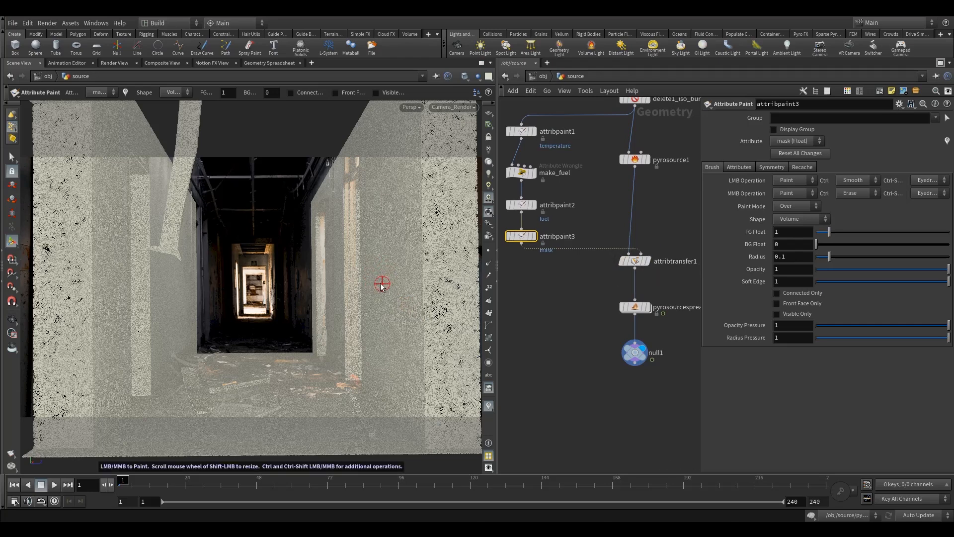
Step: Display attribpaint3 in the viewport and turn on the temperature visualizer
{"action": "mouse_move", "coordinate": [640, 261]}
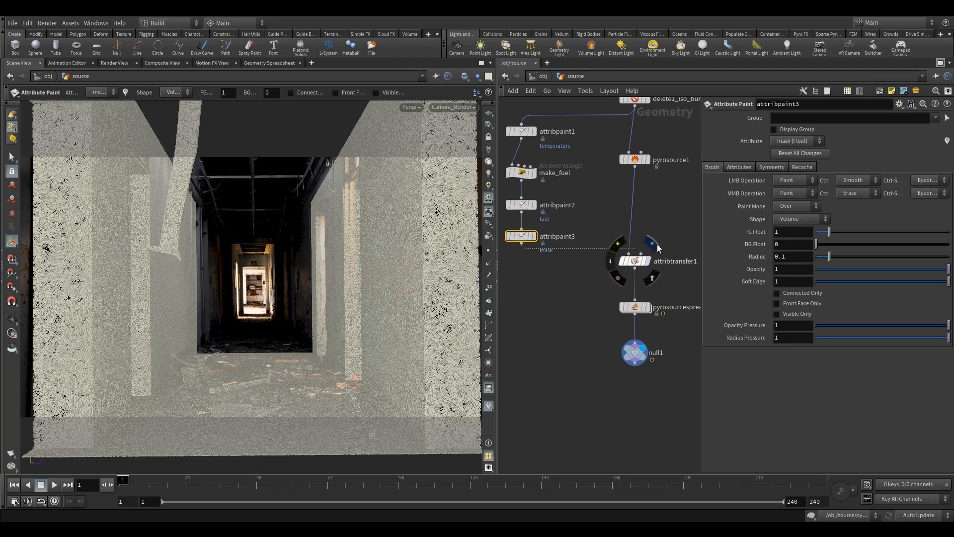
{"action": "left_click", "coordinate": [653, 246]}
{"action": "left_click_drag", "start_coordinate": [679, 234], "coordinate": [585, 310]}
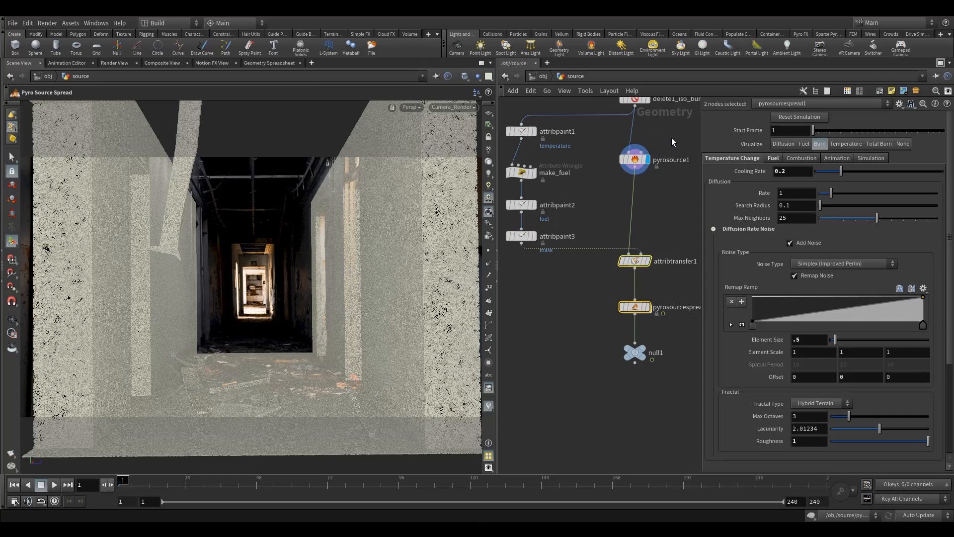
{"action": "left_click", "coordinate": [636, 159]}
{"action": "left_click", "coordinate": [530, 235]}
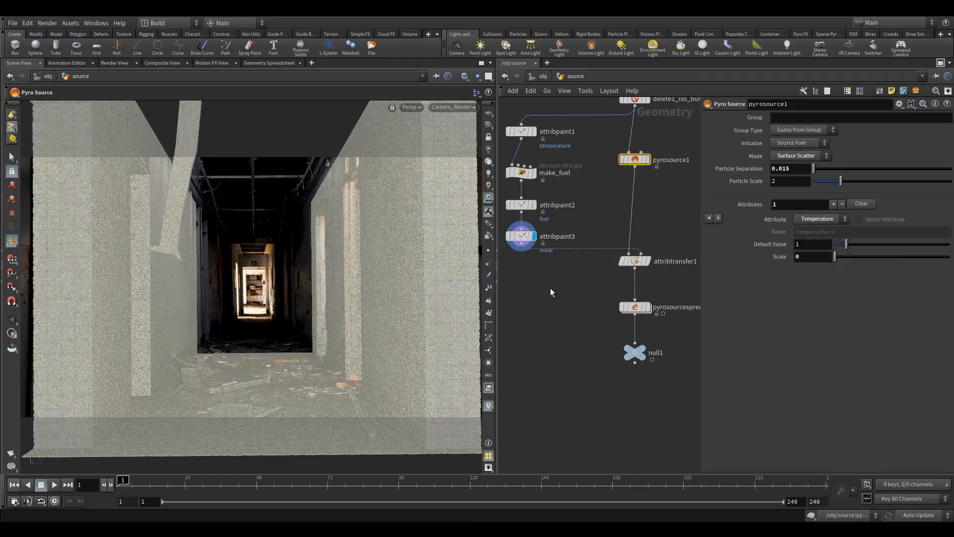
{"action": "left_click", "coordinate": [488, 406]}
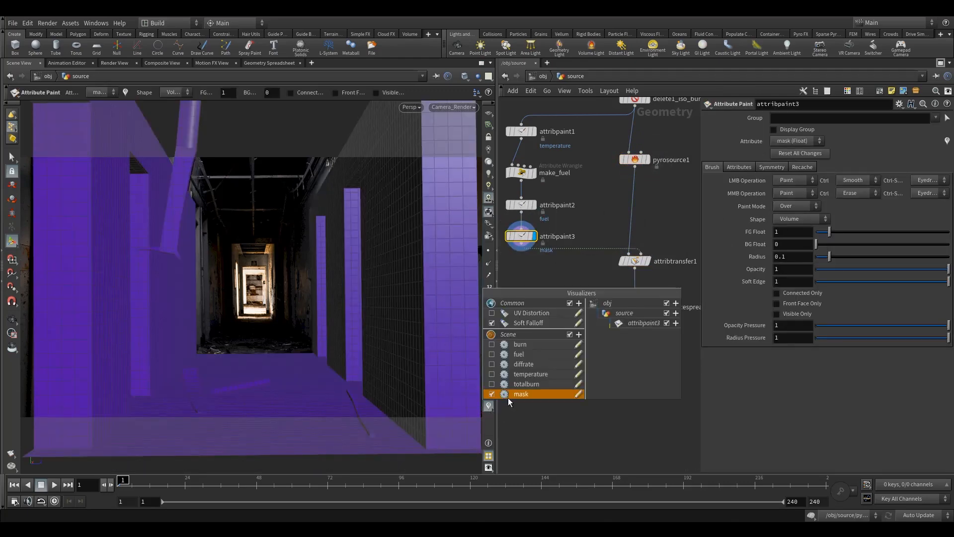
{"action": "left_click", "coordinate": [492, 374]}
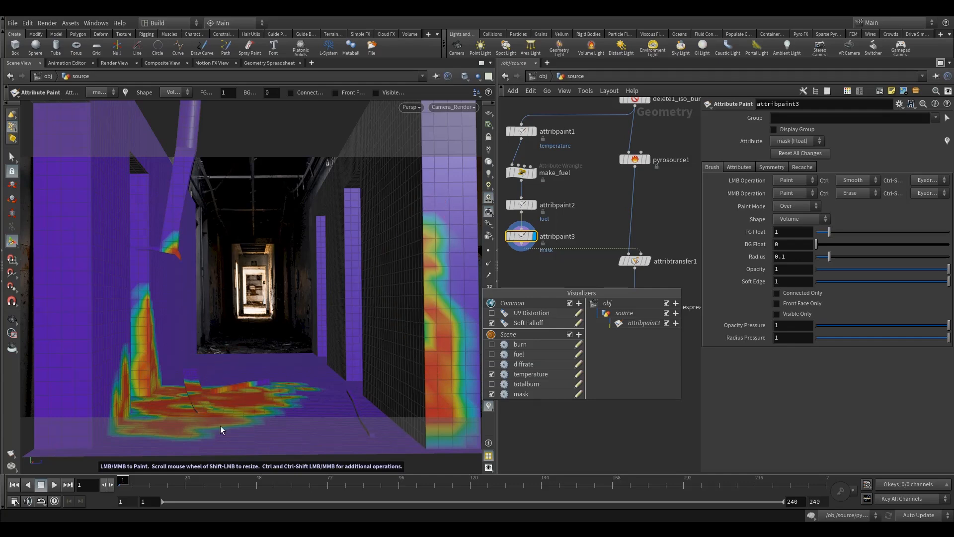
Step: Space out make_fuel, attribpaint2 and attribpaint3 evenly in a straight column below attribpaint1
{"action": "left_click", "coordinate": [555, 271]}
{"action": "middle_click_drag", "start_coordinate": [549, 286], "coordinate": [572, 282]}
{"action": "left_click_drag", "start_coordinate": [544, 169], "coordinate": [543, 162]}
{"action": "left_click_drag", "start_coordinate": [545, 200], "coordinate": [544, 196]}
{"action": "left_click_drag", "start_coordinate": [543, 233], "coordinate": [555, 231]}
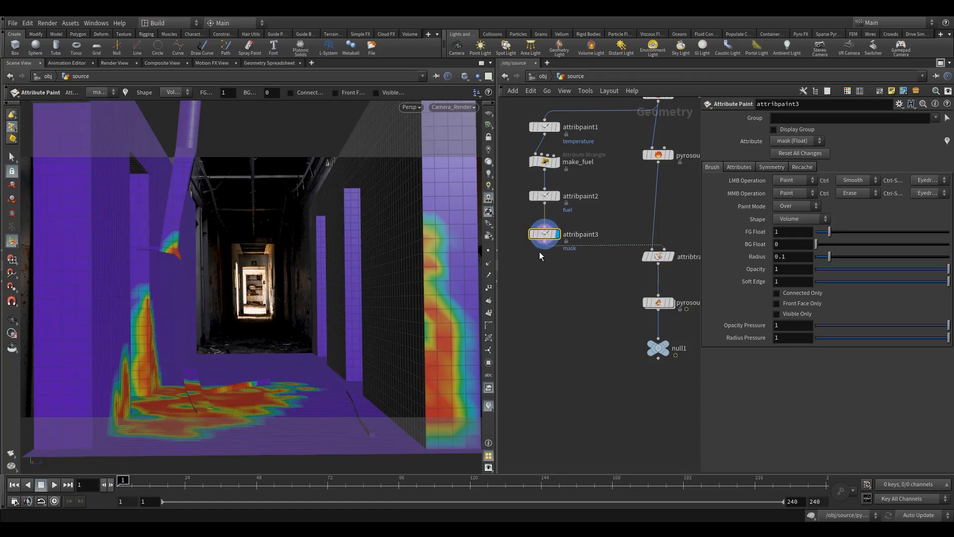
Step: Rename the attribute painted by attribpaint3 to mult
{"action": "left_click", "coordinate": [739, 167]}
{"action": "double_click", "coordinate": [800, 193]}
{"action": "type", "text": "mul"}
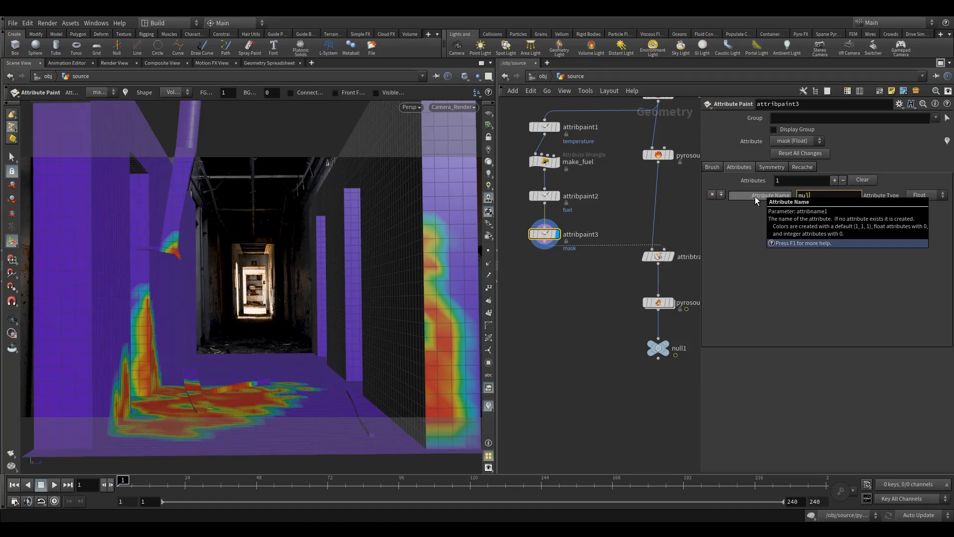
{"action": "type", "text": "t"}
{"action": "left_click", "coordinate": [613, 290]}
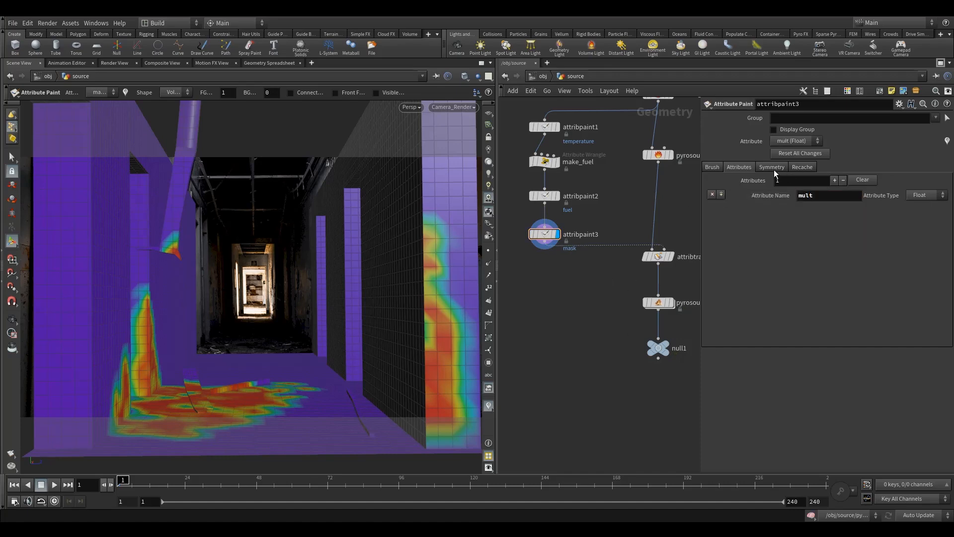
Step: Set the attribpaint3 brush to a background value of 1 and a foreground value of 0.5
{"action": "left_click", "coordinate": [712, 168]}
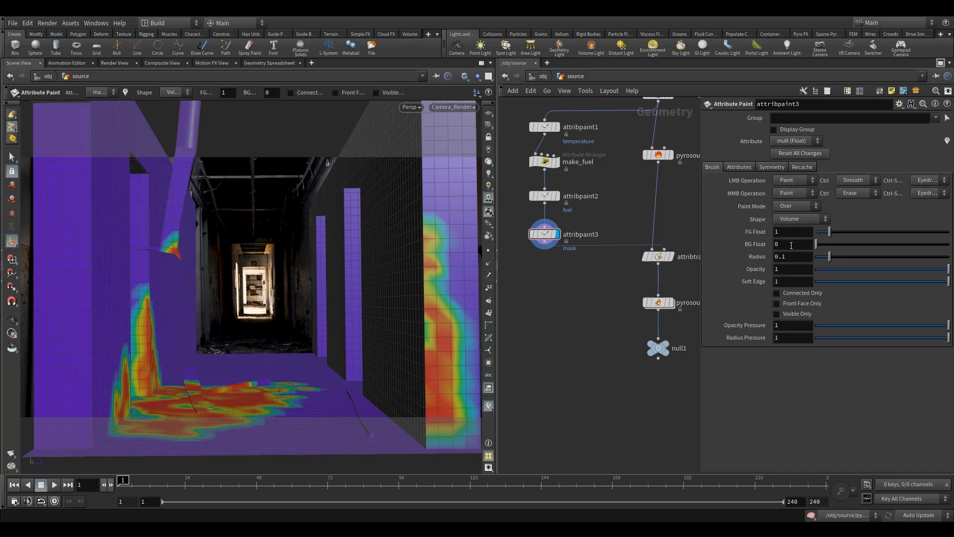
{"action": "key", "text": "BackSpace"}
{"action": "type", "text": "1"}
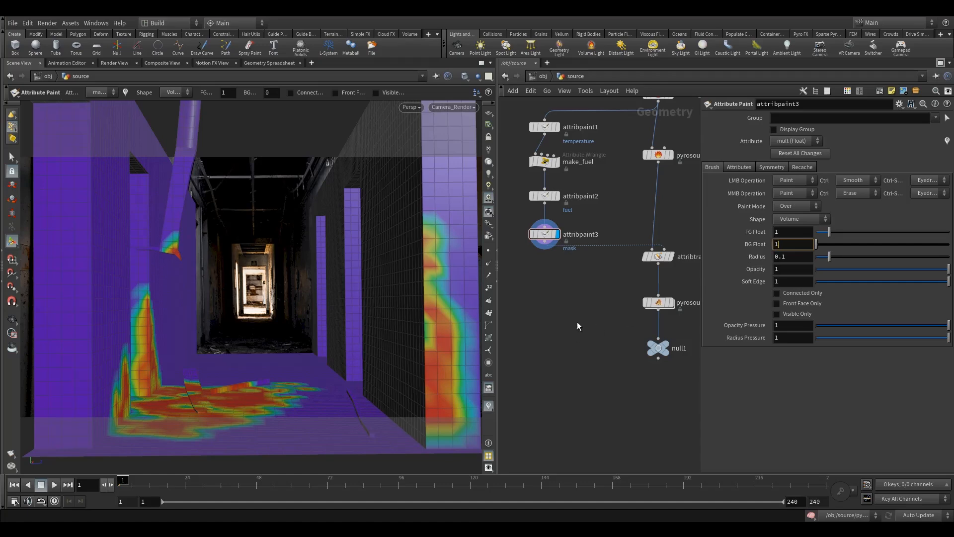
{"action": "key", "text": "Return"}
{"action": "left_click_drag", "start_coordinate": [791, 232], "coordinate": [738, 234]}
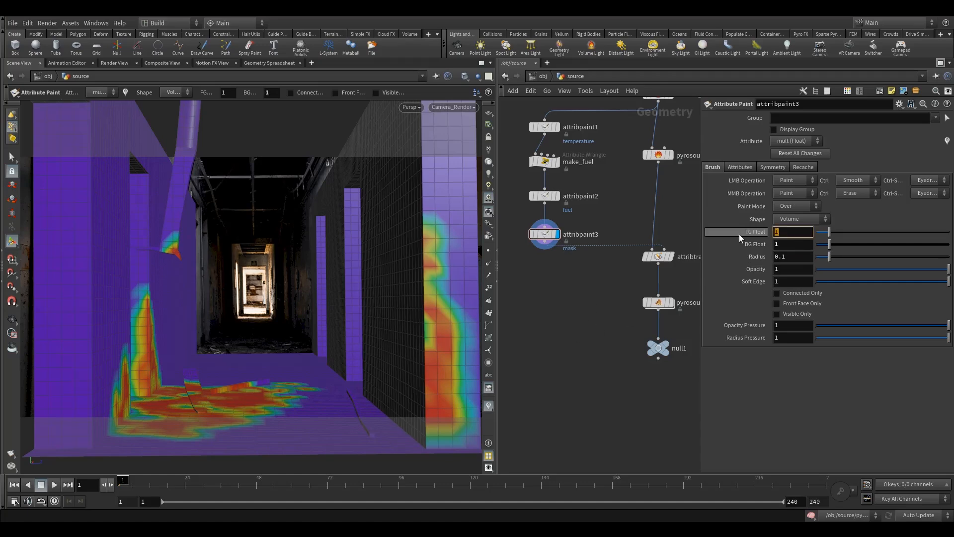
{"action": "type", "text": ".5"}
{"action": "key", "text": "Return"}
Step: Turn off the temperature and mask visualizers
{"action": "left_click", "coordinate": [489, 406]}
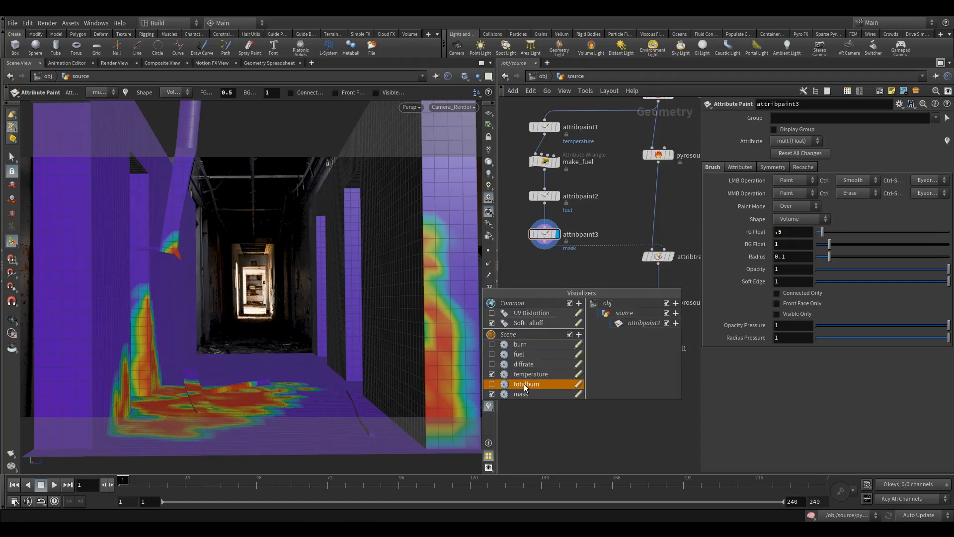
{"action": "left_click", "coordinate": [492, 374]}
{"action": "left_click", "coordinate": [492, 393]}
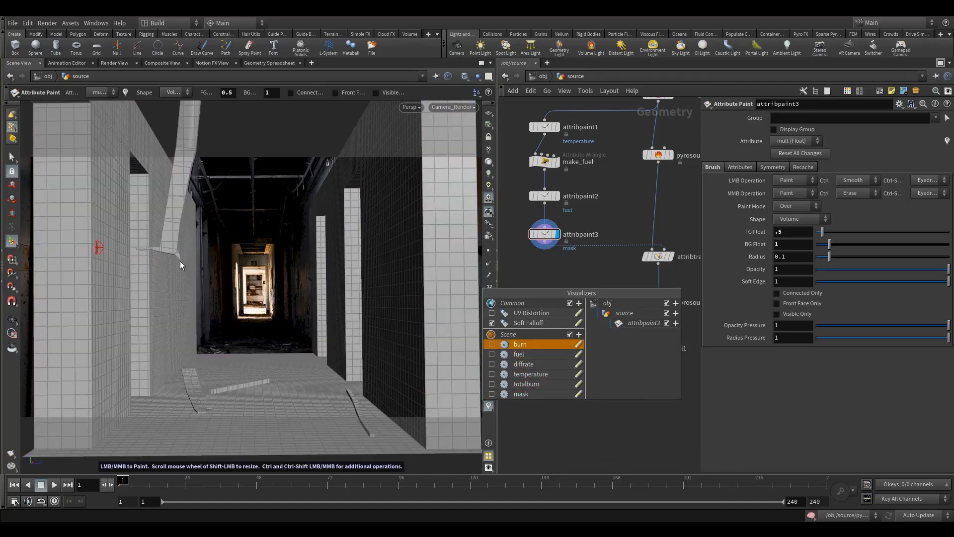
{"action": "left_click", "coordinate": [555, 273]}
Step: Paint test strokes of the mult attribute on the corridor floor with the foreground and background values
{"action": "left_click", "coordinate": [743, 167]}
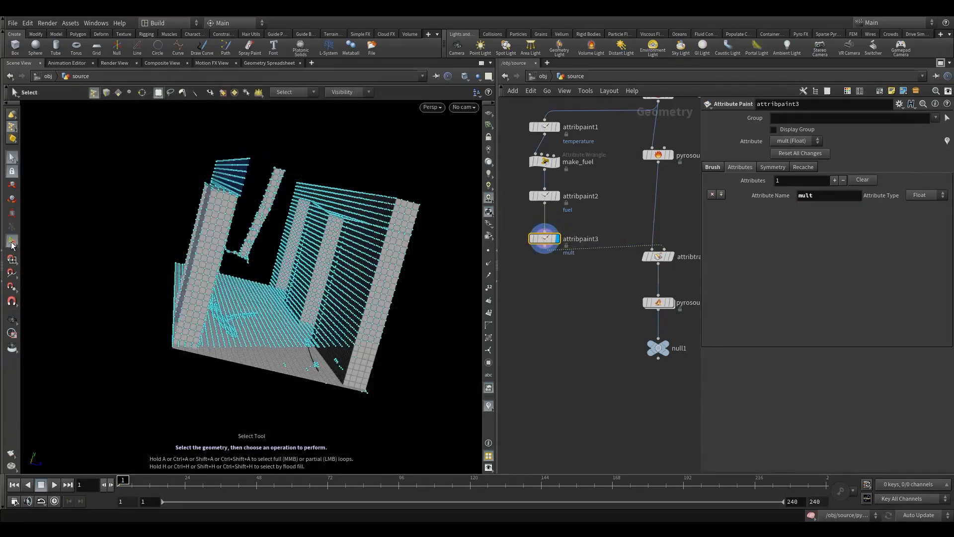
{"action": "left_click_drag", "start_coordinate": [272, 343], "coordinate": [256, 339], "text": "alt"}
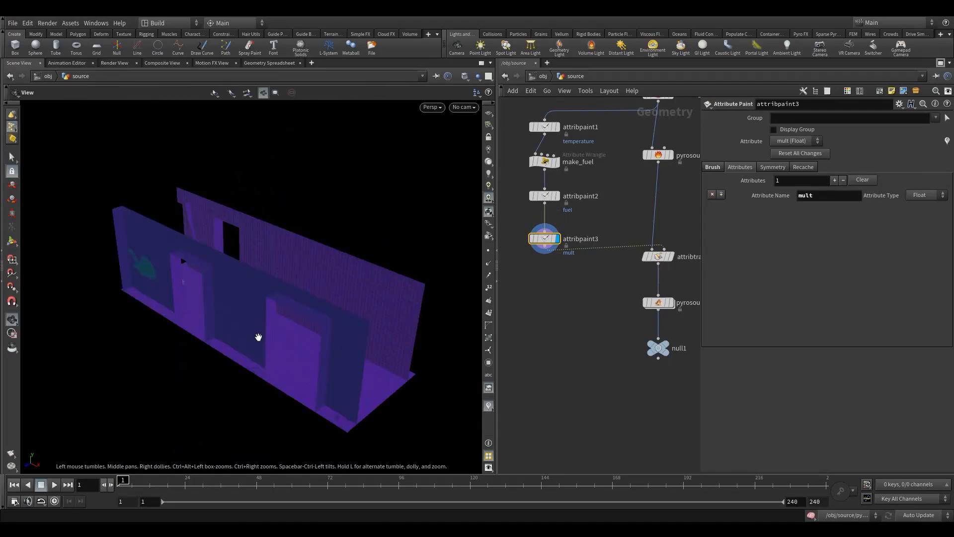
{"action": "mouse_move", "coordinate": [260, 341]}
{"action": "left_mouse_down"}
{"action": "mouse_move", "coordinate": [196, 298]}
{"action": "mouse_move", "coordinate": [375, 288]}
{"action": "mouse_move", "coordinate": [247, 336]}
{"action": "left_mouse_up"}
{"action": "right_click_drag", "start_coordinate": [247, 336], "coordinate": [217, 332], "text": "alt"}
{"action": "left_click_drag", "start_coordinate": [217, 332], "coordinate": [230, 309], "text": "alt"}
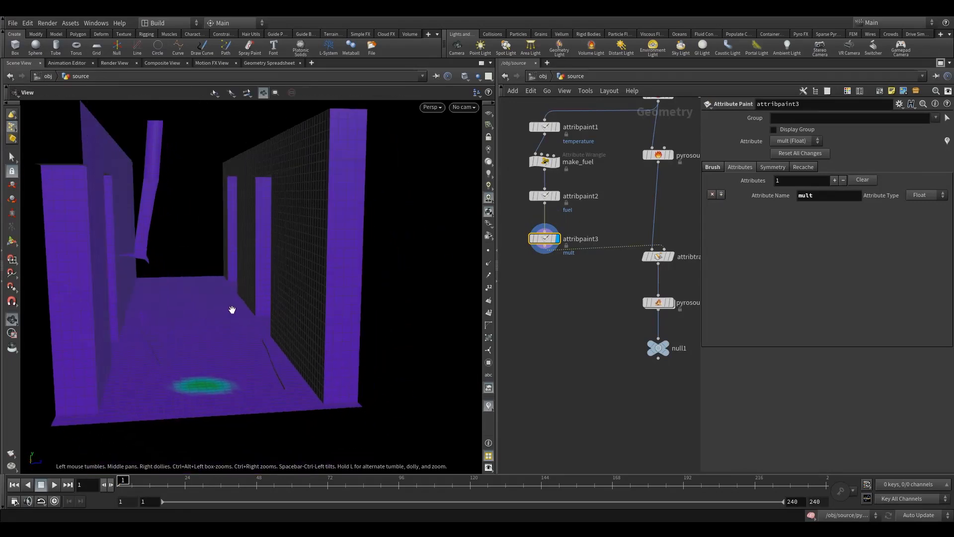
{"action": "left_click", "coordinate": [12, 158]}
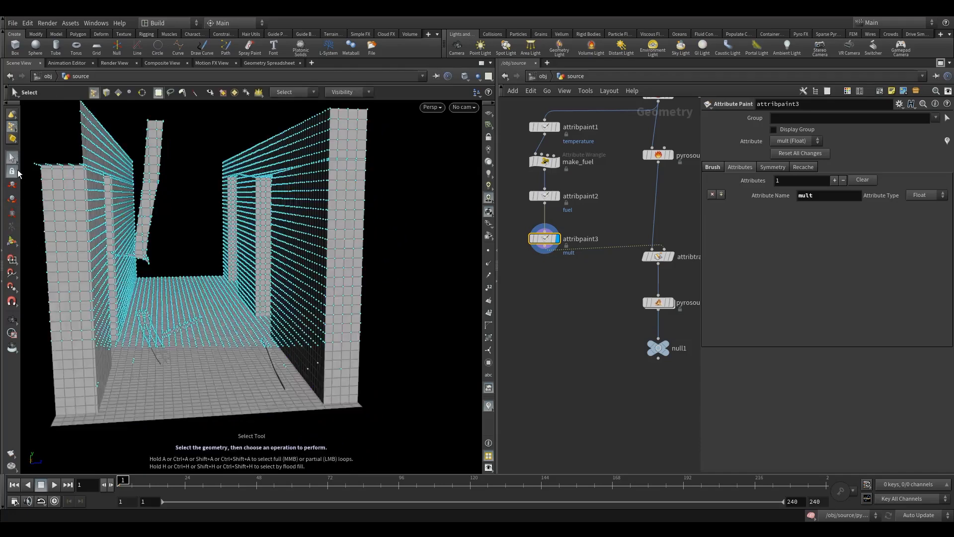
{"action": "left_click", "coordinate": [12, 242]}
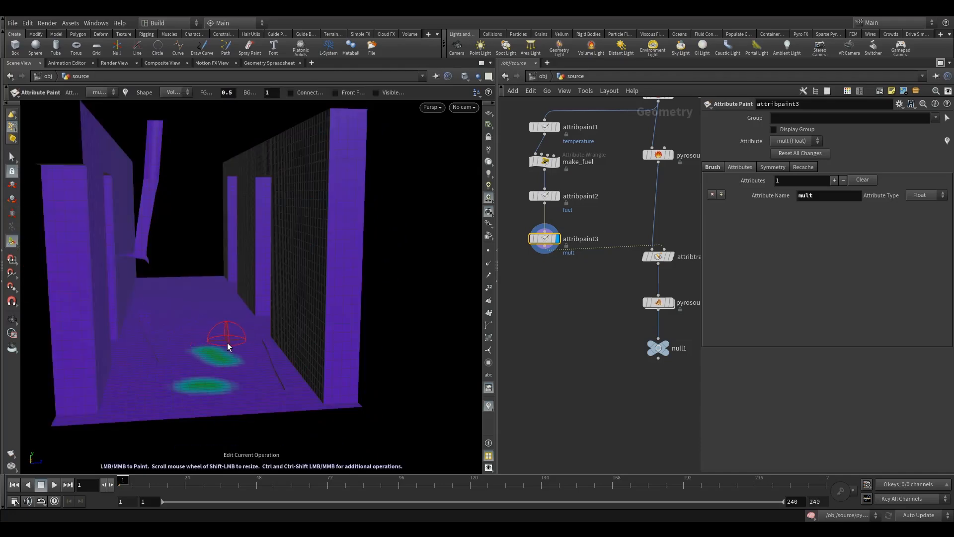
{"action": "left_click", "coordinate": [713, 167]}
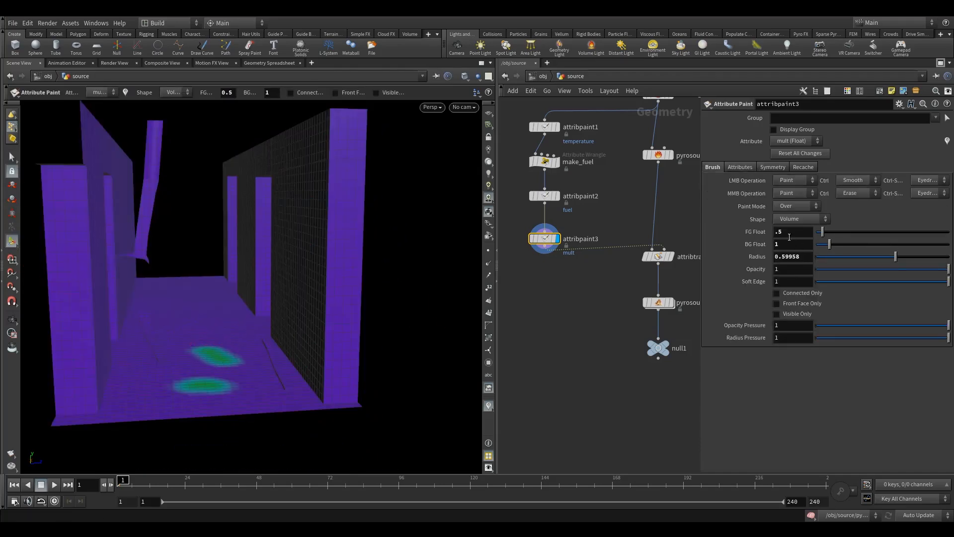
{"action": "mouse_move", "coordinate": [202, 344]}
{"action": "left_mouse_down"}
{"action": "mouse_move", "coordinate": [204, 328]}
{"action": "mouse_move", "coordinate": [214, 359]}
{"action": "mouse_move", "coordinate": [222, 339]}
{"action": "mouse_move", "coordinate": [211, 341]}
{"action": "left_mouse_up"}
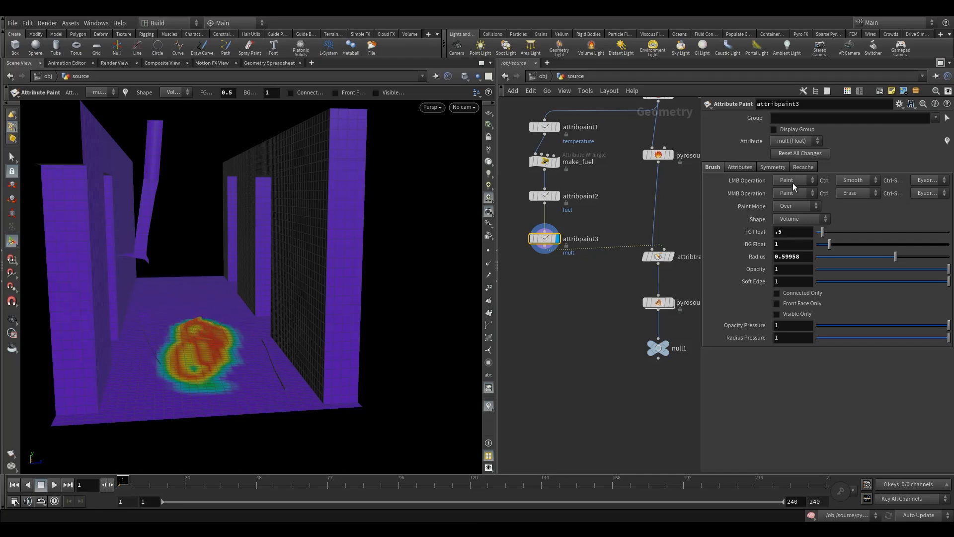
Step: Flood the whole corridor geometry with the mult background value of 1 using the Fill brush shape, and switch the shape back to Volume
{"action": "left_click", "coordinate": [780, 208]}
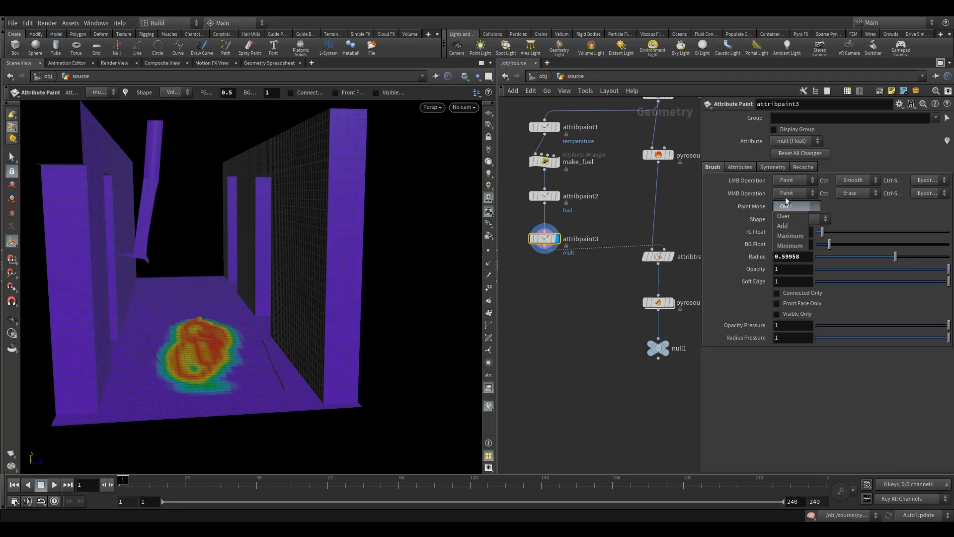
{"action": "left_click", "coordinate": [844, 177]}
{"action": "left_click", "coordinate": [821, 219]}
{"action": "left_click", "coordinate": [858, 216]}
{"action": "left_click", "coordinate": [799, 219]}
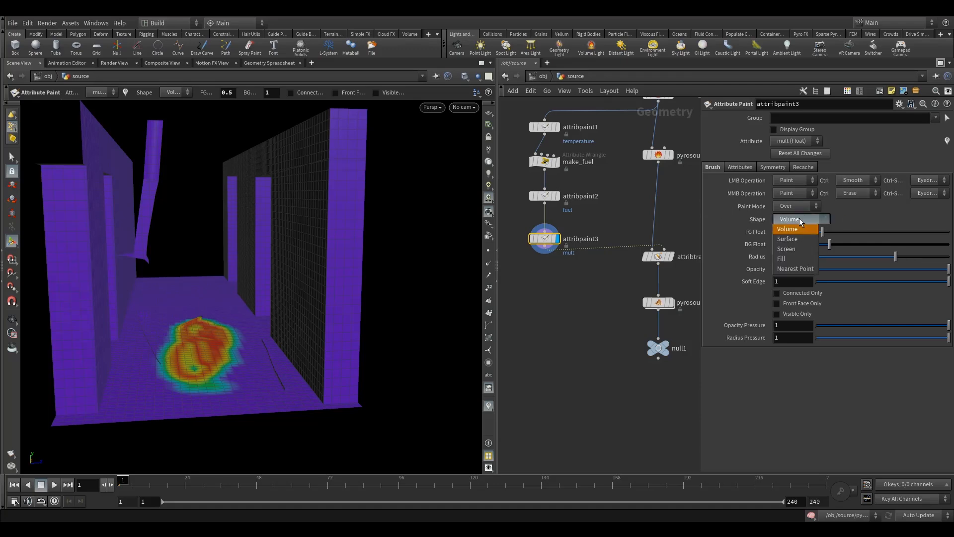
{"action": "left_click", "coordinate": [787, 258]}
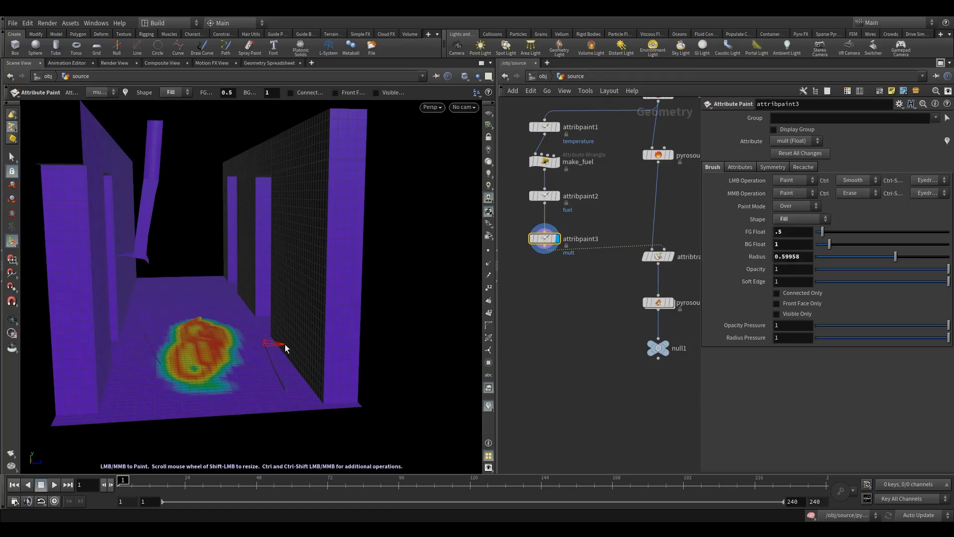
{"action": "left_click", "coordinate": [212, 331]}
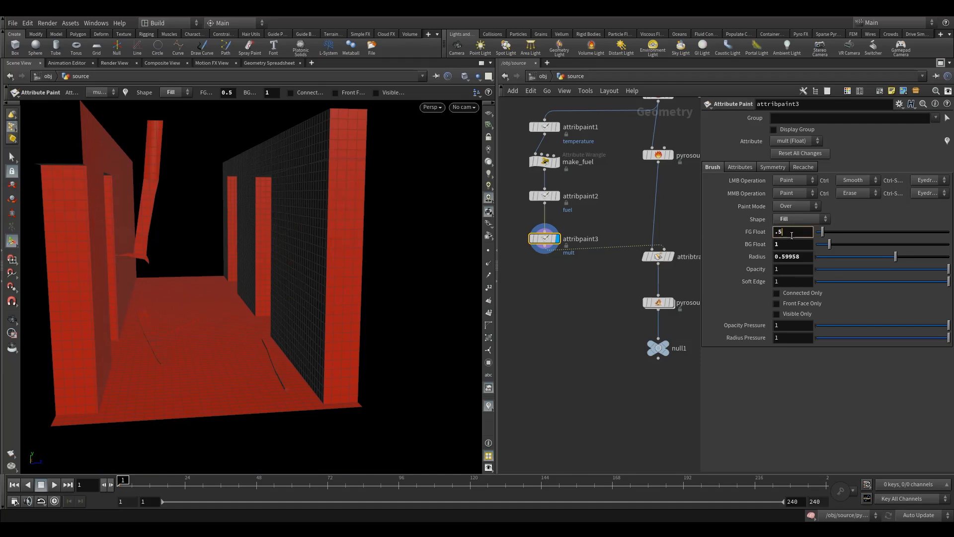
{"action": "left_click", "coordinate": [800, 222]}
{"action": "left_click", "coordinate": [804, 230]}
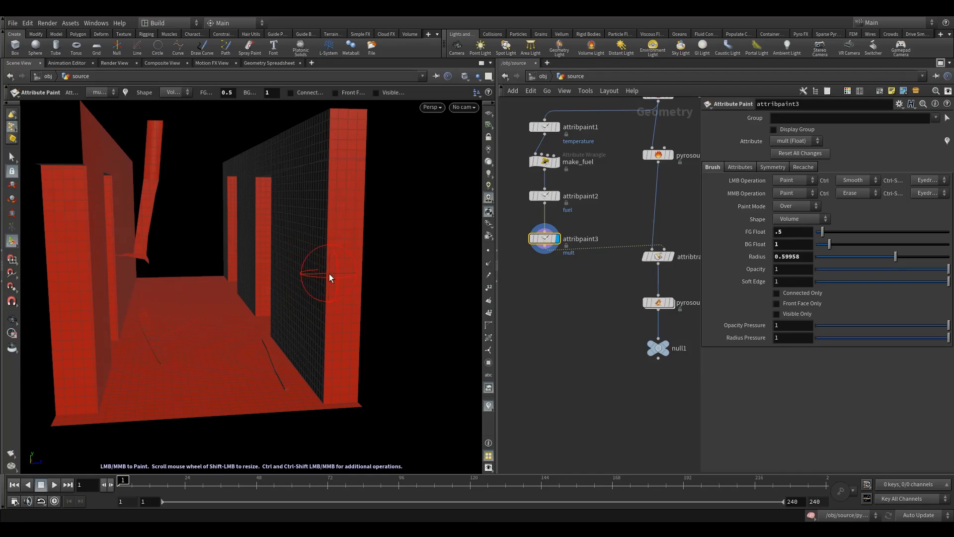
Step: Display attribpaint2 and examine where fuel is painted on the corridor walls and floor
{"action": "key", "text": "Escape"}
{"action": "mouse_move", "coordinate": [298, 282]}
{"action": "left_mouse_down"}
{"action": "mouse_move", "coordinate": [286, 279]}
{"action": "mouse_move", "coordinate": [309, 285]}
{"action": "mouse_move", "coordinate": [247, 301]}
{"action": "mouse_move", "coordinate": [266, 320]}
{"action": "left_mouse_up"}
{"action": "key", "text": "Return"}
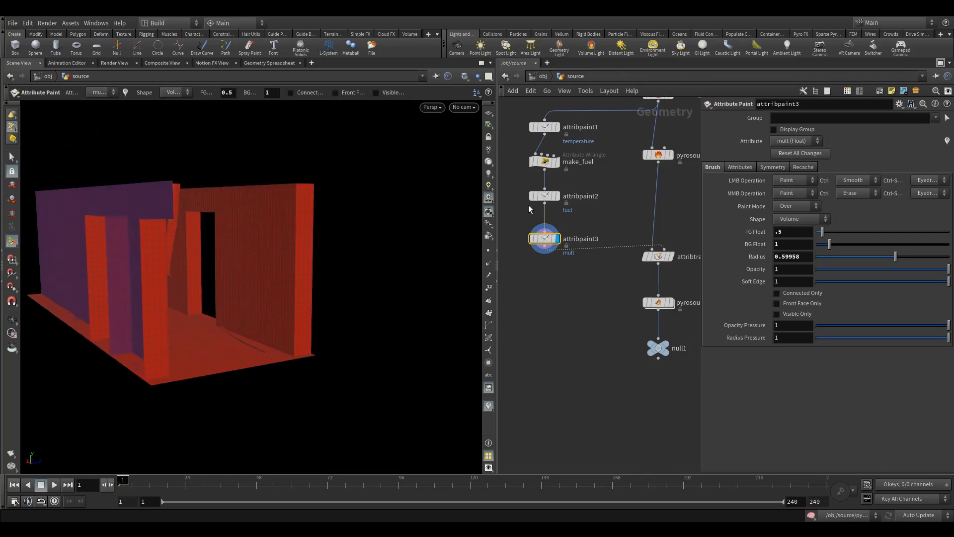
{"action": "left_click", "coordinate": [562, 186]}
{"action": "left_click", "coordinate": [548, 194]}
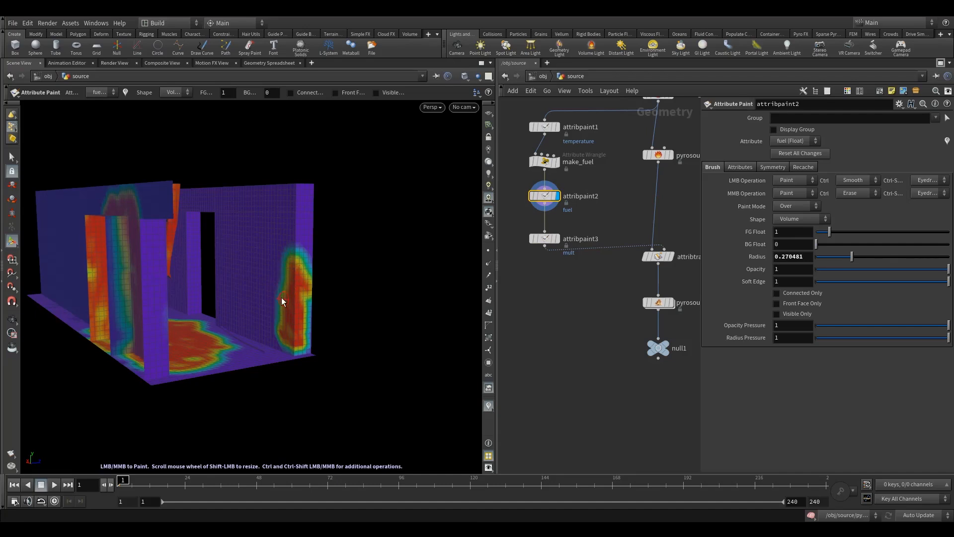
{"action": "mouse_move", "coordinate": [326, 303]}
{"action": "left_mouse_down", "text": "alt"}
{"action": "mouse_move", "coordinate": [224, 323]}
{"action": "mouse_move", "coordinate": [189, 310]}
{"action": "left_mouse_up", "text": "alt"}
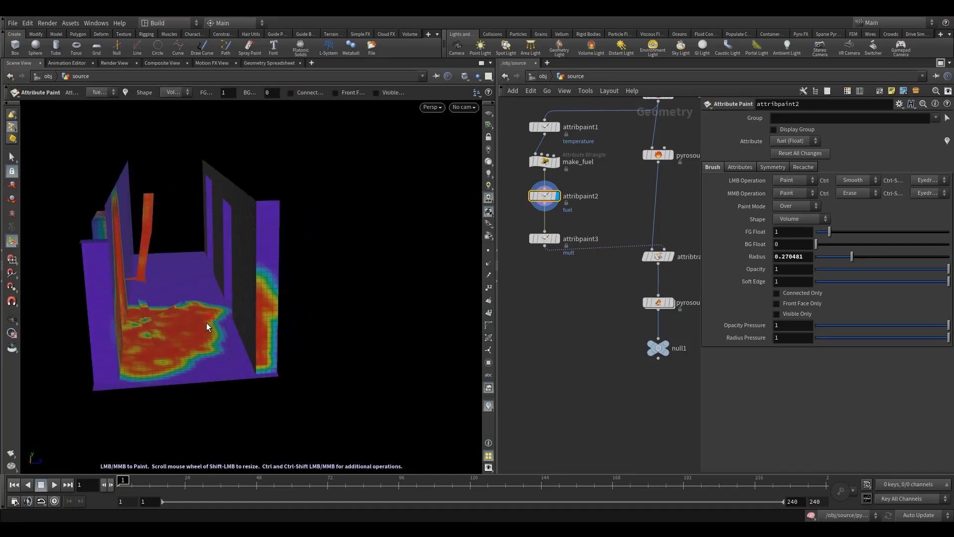
Step: Return to attribpaint3, enlarge the brush radius to about 1.47, and paint mult 0.5 over the upper front end of the right wall
{"action": "left_click_drag", "start_coordinate": [523, 226], "coordinate": [559, 256]}
{"action": "left_click", "coordinate": [562, 229]}
{"action": "left_click_drag", "start_coordinate": [581, 220], "coordinate": [503, 262]}
{"action": "mouse_move", "coordinate": [213, 298]}
{"action": "left_mouse_down", "text": "alt"}
{"action": "mouse_move", "coordinate": [273, 293]}
{"action": "mouse_move", "coordinate": [249, 298]}
{"action": "mouse_move", "coordinate": [275, 285]}
{"action": "left_mouse_up", "text": "alt"}
{"action": "right_click_drag", "start_coordinate": [275, 285], "coordinate": [290, 279], "text": "alt"}
{"action": "scroll", "coordinate": [289, 279], "scroll_direction": "up", "scroll_amount": 1}
{"action": "scroll", "coordinate": [289, 278], "scroll_direction": "up", "scroll_amount": 4, "text": "shift"}
{"action": "mouse_move", "coordinate": [295, 214]}
{"action": "left_mouse_down"}
{"action": "mouse_move", "coordinate": [296, 195]}
{"action": "mouse_move", "coordinate": [282, 191]}
{"action": "mouse_move", "coordinate": [296, 264]}
{"action": "mouse_move", "coordinate": [299, 224]}
{"action": "mouse_move", "coordinate": [294, 286]}
{"action": "mouse_move", "coordinate": [259, 253]}
{"action": "mouse_move", "coordinate": [288, 174]}
{"action": "mouse_move", "coordinate": [300, 264]}
{"action": "mouse_move", "coordinate": [309, 263]}
{"action": "mouse_move", "coordinate": [278, 210]}
{"action": "mouse_move", "coordinate": [278, 273]}
{"action": "mouse_move", "coordinate": [267, 195]}
{"action": "left_mouse_up"}
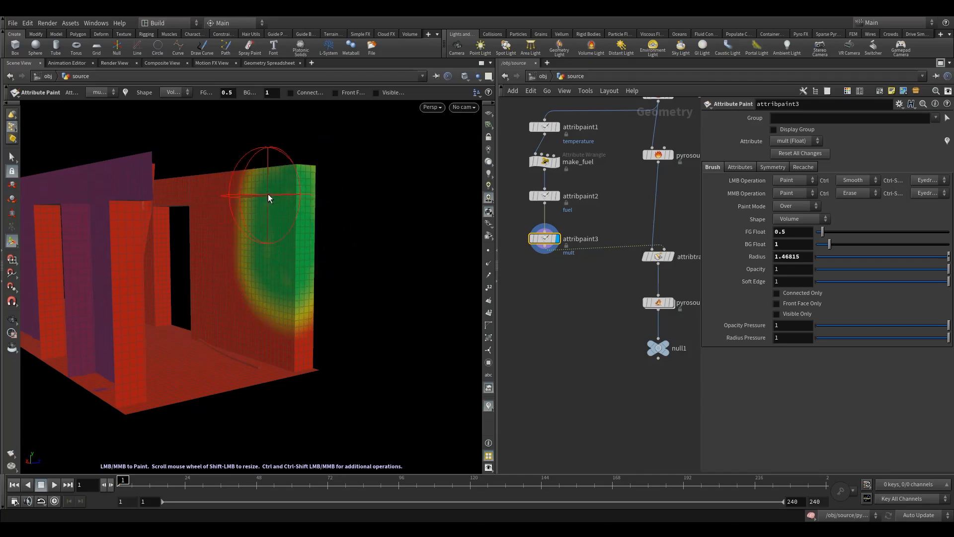
Step: Paint mult 0.5 over the middle of the corridor floor beside the right wall
{"action": "key", "text": "Escape"}
{"action": "mouse_move", "coordinate": [330, 260]}
{"action": "left_mouse_down"}
{"action": "mouse_move", "coordinate": [298, 266]}
{"action": "mouse_move", "coordinate": [284, 292]}
{"action": "mouse_move", "coordinate": [319, 296]}
{"action": "mouse_move", "coordinate": [273, 321]}
{"action": "left_mouse_up"}
{"action": "key", "text": "Return"}
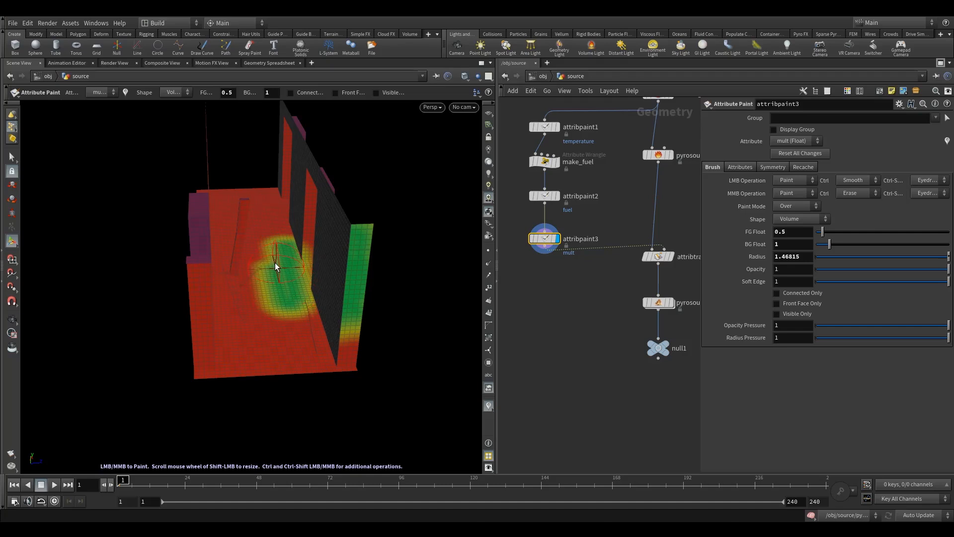
{"action": "key", "text": "Escape"}
{"action": "mouse_move", "coordinate": [263, 283]}
{"action": "left_mouse_down"}
{"action": "mouse_move", "coordinate": [300, 299]}
{"action": "mouse_move", "coordinate": [283, 309]}
{"action": "mouse_move", "coordinate": [317, 304]}
{"action": "mouse_move", "coordinate": [281, 302]}
{"action": "left_mouse_up"}
Step: Move null1 lower in the network to leave room for a node beneath pyrosourcespread1
{"action": "mouse_move", "coordinate": [637, 300]}
{"action": "middle_mouse_down"}
{"action": "mouse_move", "coordinate": [610, 245]}
{"action": "mouse_move", "coordinate": [603, 264]}
{"action": "middle_mouse_up"}
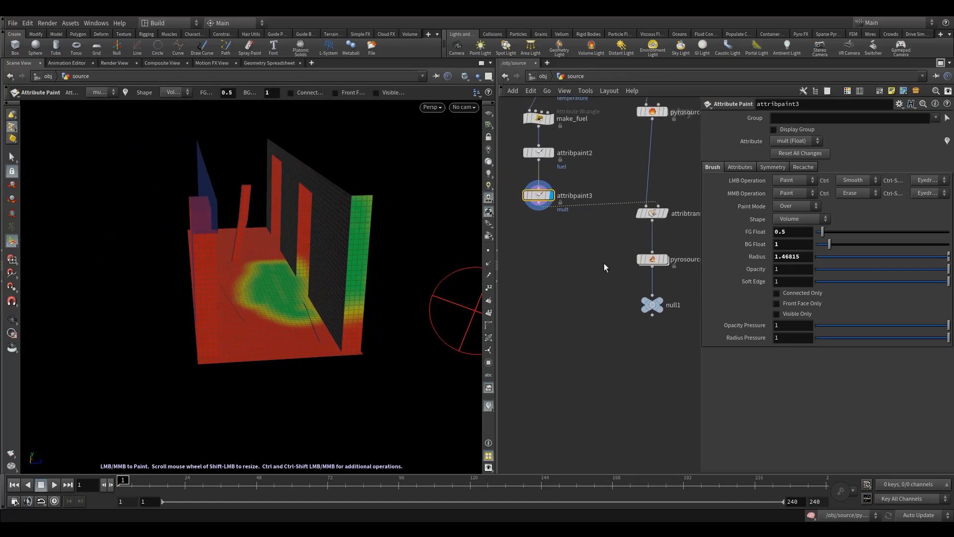
{"action": "scroll", "coordinate": [579, 253], "scroll_direction": "down", "scroll_amount": 1}
{"action": "left_click_drag", "start_coordinate": [543, 202], "coordinate": [544, 192]}
{"action": "middle_click_drag", "start_coordinate": [575, 237], "coordinate": [551, 203]}
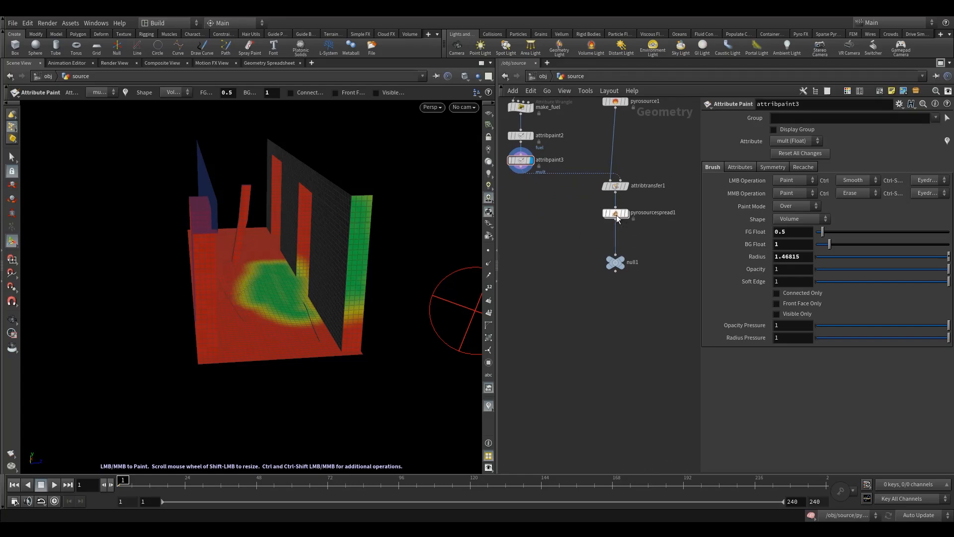
{"action": "key", "text": "Tab"}
{"action": "type", "text": "at"}
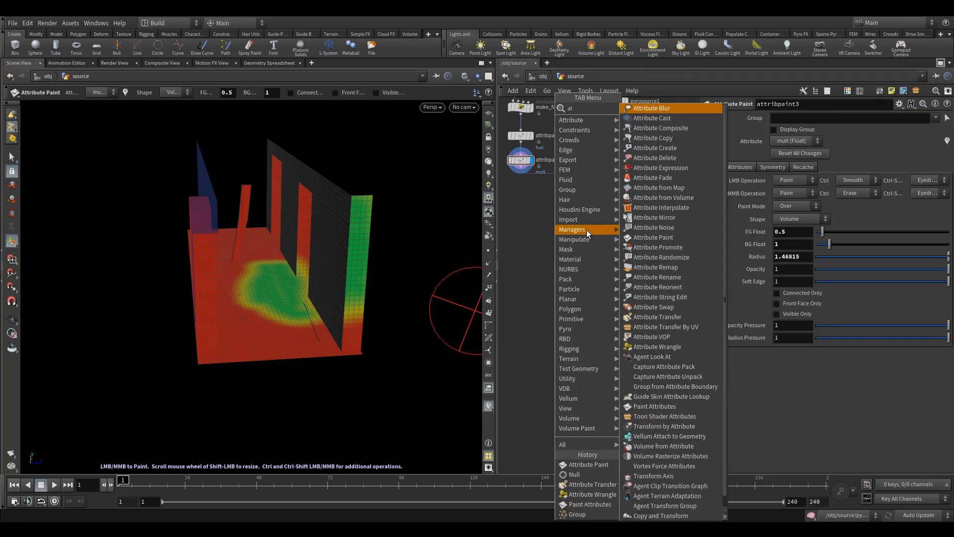
{"action": "left_click", "coordinate": [512, 248]}
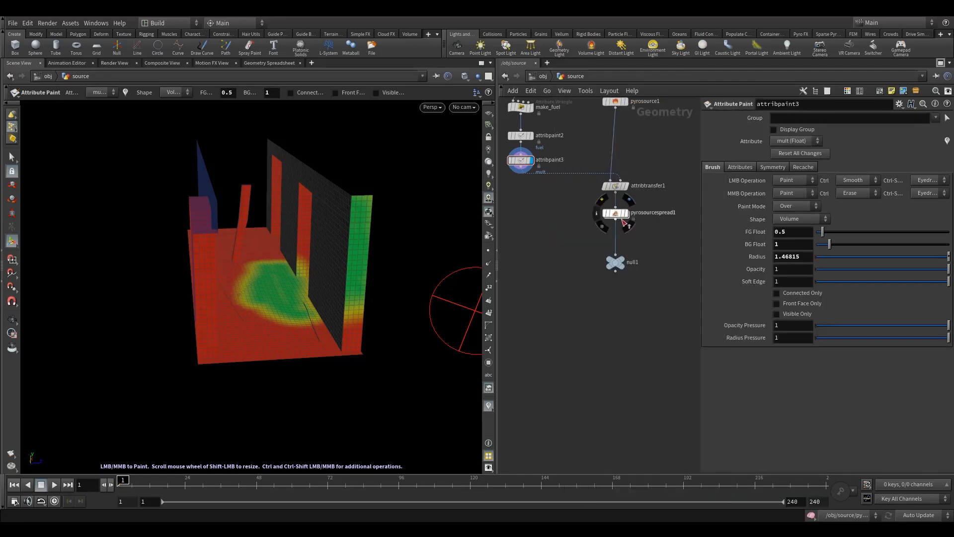
Step: Insert an Attribute Transfer node between pyrosourcespread1 and null1, and connect attribpaint3 to its second input
{"action": "key", "text": "Tab"}
{"action": "type", "text": "at"}
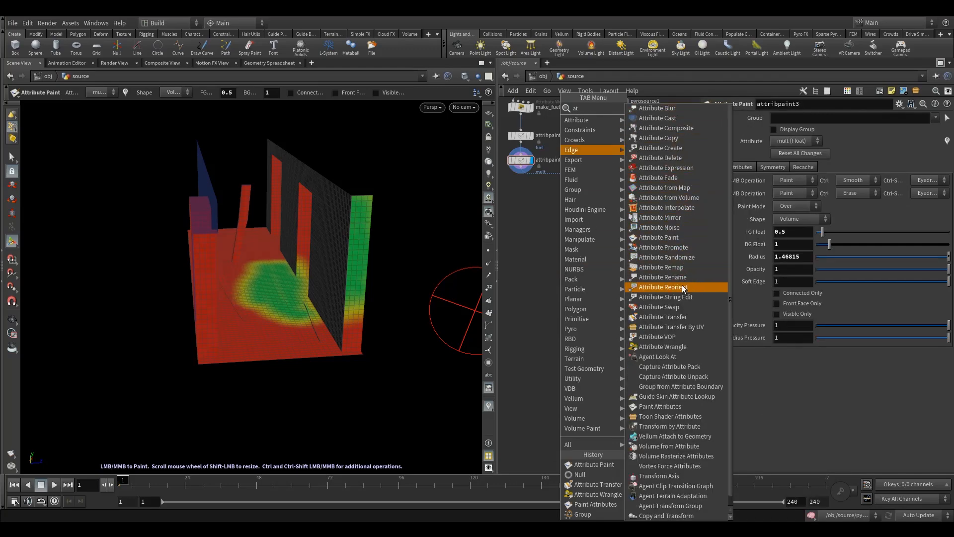
{"action": "left_click", "coordinate": [676, 316]}
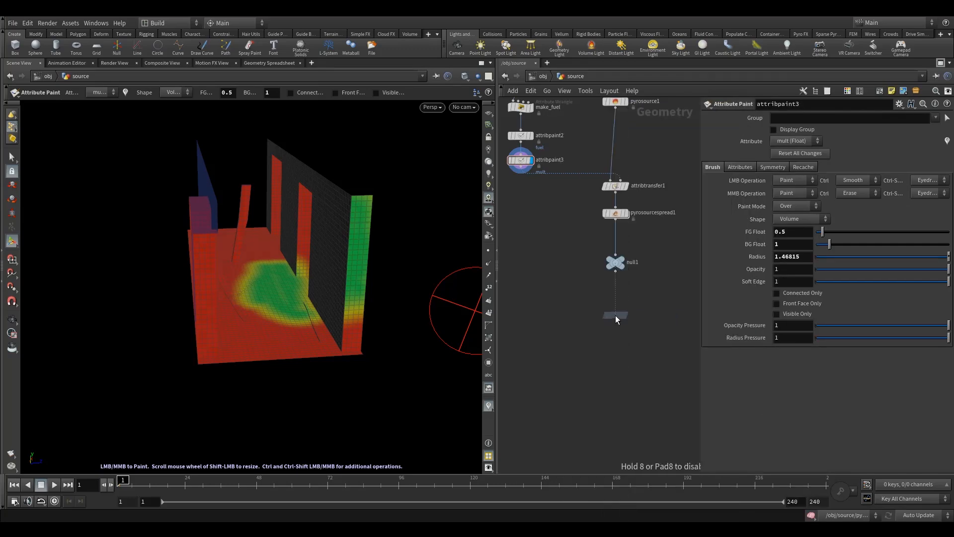
{"action": "left_click", "coordinate": [617, 257]}
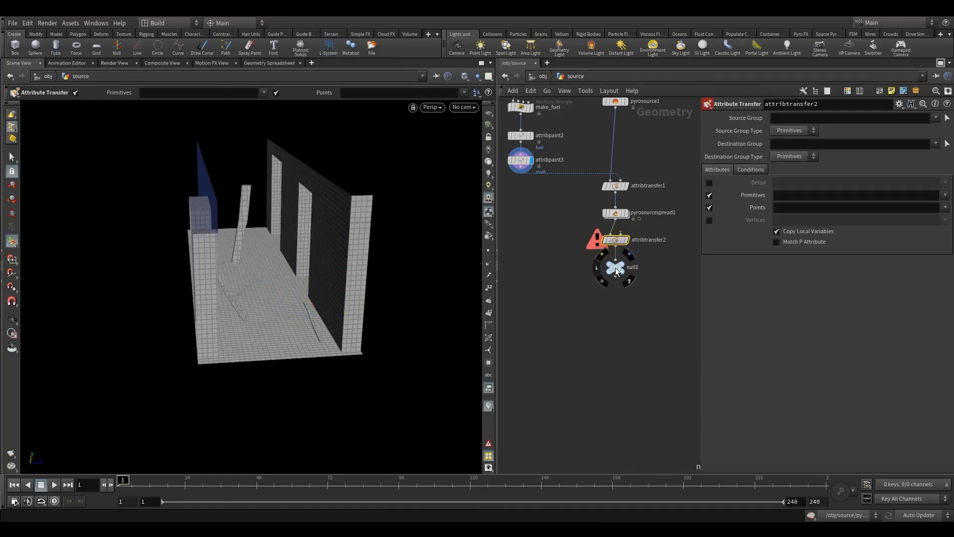
{"action": "left_click_drag", "start_coordinate": [620, 250], "coordinate": [522, 172]}
Step: Limit attribtransfer2 to the point attribute mult with primitive transfer disabled, show its conditions, and display the node
{"action": "left_click", "coordinate": [709, 194]}
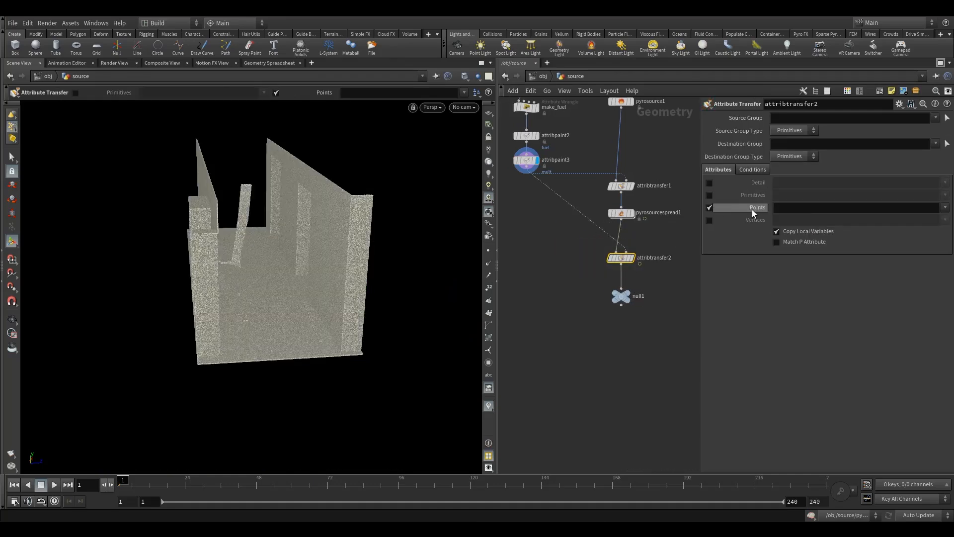
{"action": "left_click", "coordinate": [945, 208]}
{"action": "left_click", "coordinate": [923, 240]}
{"action": "left_click", "coordinate": [749, 170]}
{"action": "left_click", "coordinate": [633, 258]}
Step: Move null1 further down and place an Attribute Wrangle node beside the wire above it
{"action": "left_click_drag", "start_coordinate": [620, 297], "coordinate": [619, 325]}
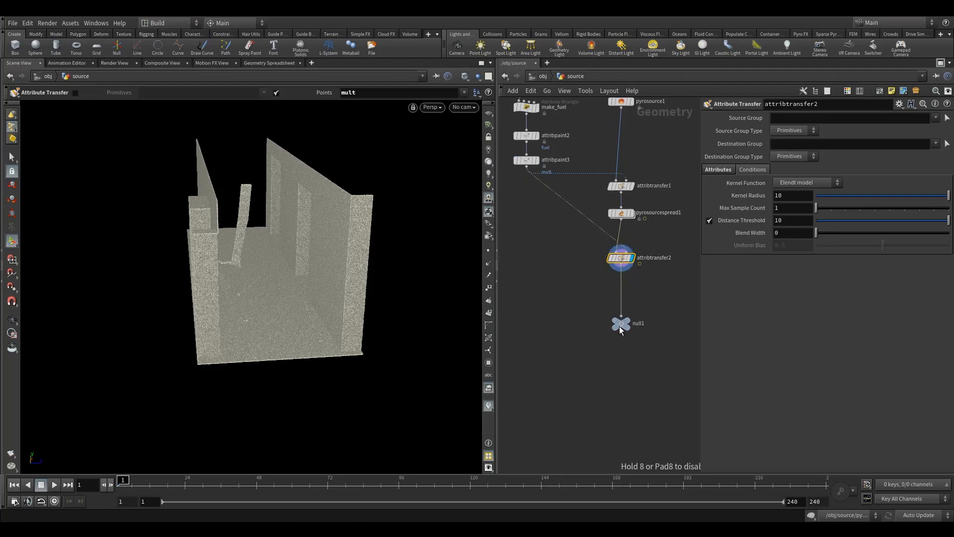
{"action": "key", "text": "Tab"}
{"action": "type", "text": "aw"}
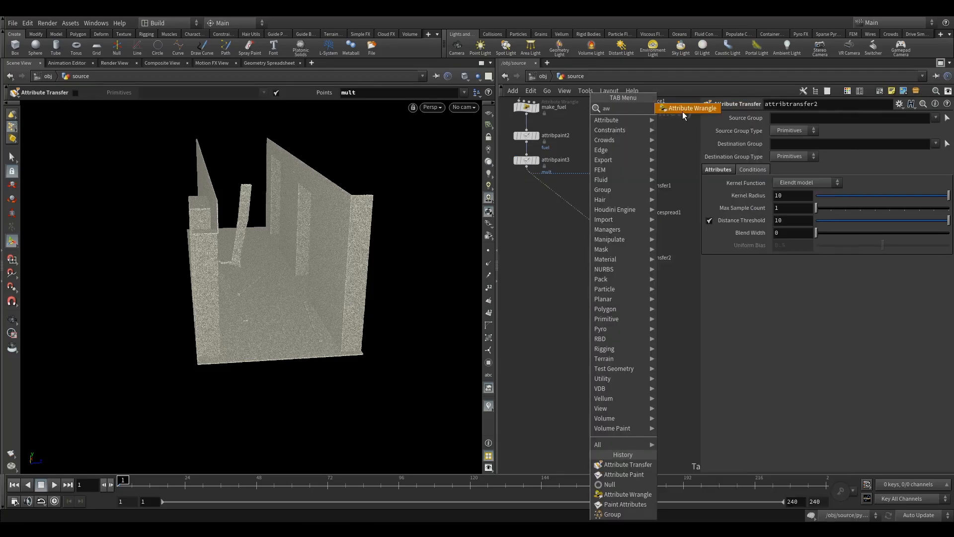
{"action": "left_click", "coordinate": [683, 112]}
{"action": "left_click", "coordinate": [578, 293]}
Step: Check which point attributes attribtransfer1 transfers and rename the node attribtransfer1_fuel_temp
{"action": "double_click", "coordinate": [666, 186]}
{"action": "left_click_drag", "start_coordinate": [595, 178], "coordinate": [570, 158]}
{"action": "left_click", "coordinate": [621, 185]}
{"action": "middle_click_drag", "start_coordinate": [649, 168], "coordinate": [622, 212]}
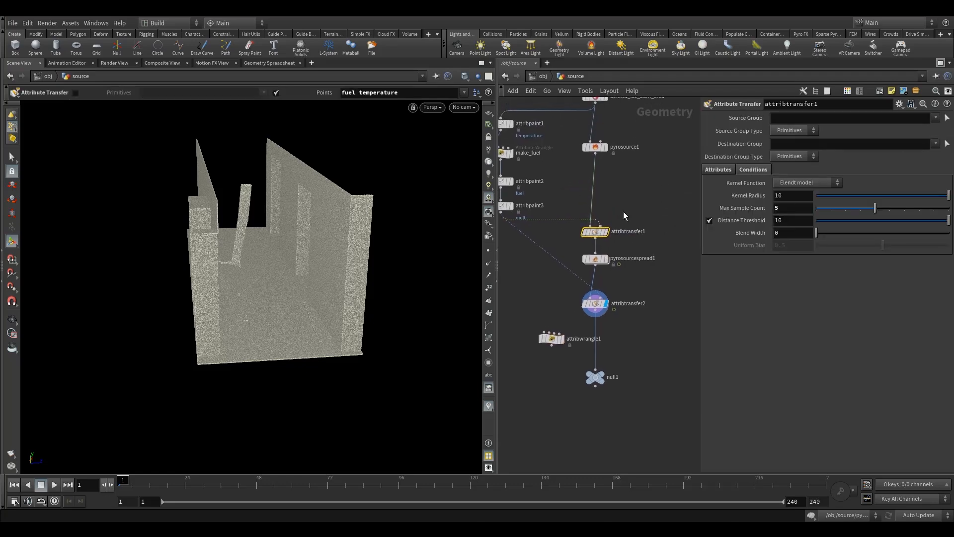
{"action": "scroll", "coordinate": [618, 222], "scroll_direction": "up", "scroll_amount": 2}
{"action": "left_click", "coordinate": [718, 169]}
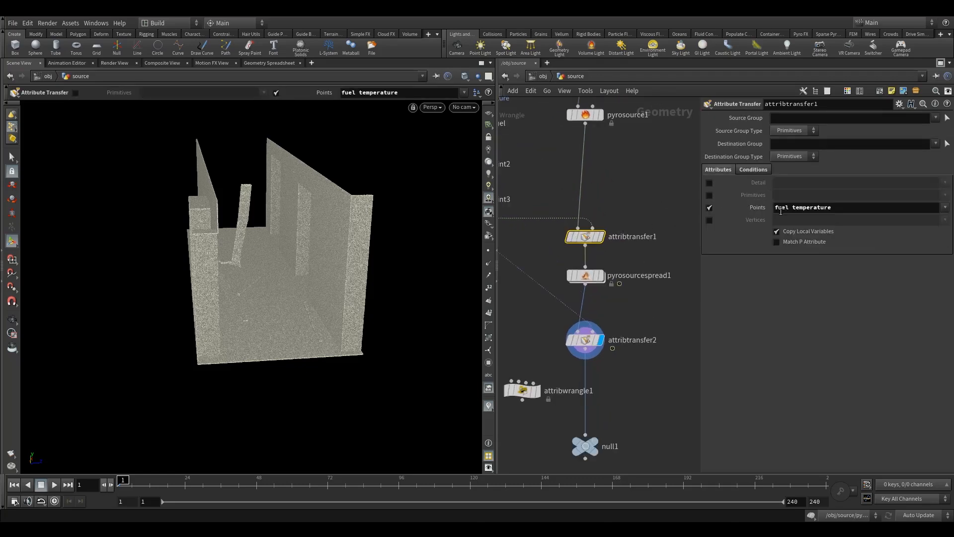
{"action": "double_click", "coordinate": [669, 236]}
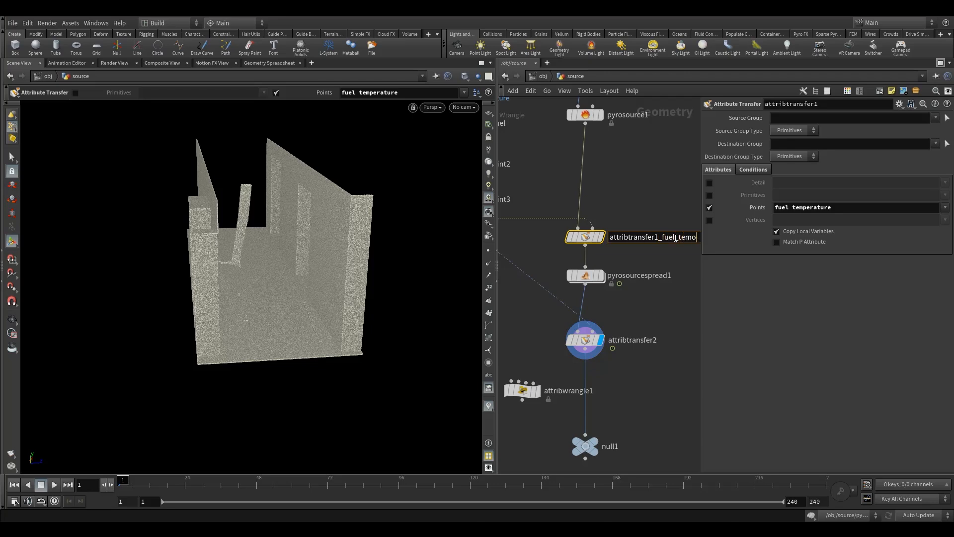
{"action": "left_click_drag", "start_coordinate": [685, 359], "coordinate": [683, 365]}
{"action": "middle_click_drag", "start_coordinate": [650, 388], "coordinate": [642, 327]}
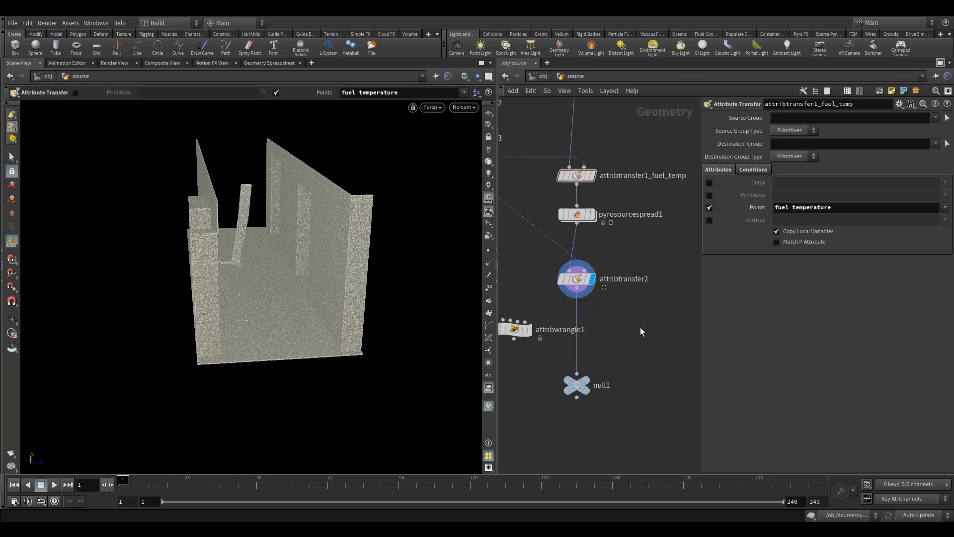
Step: Rename the second attribute transfer node attribtransfer2_mult
{"action": "double_click", "coordinate": [610, 284]}
{"action": "left_click", "coordinate": [659, 282]}
{"action": "type", "text": "_mult"}
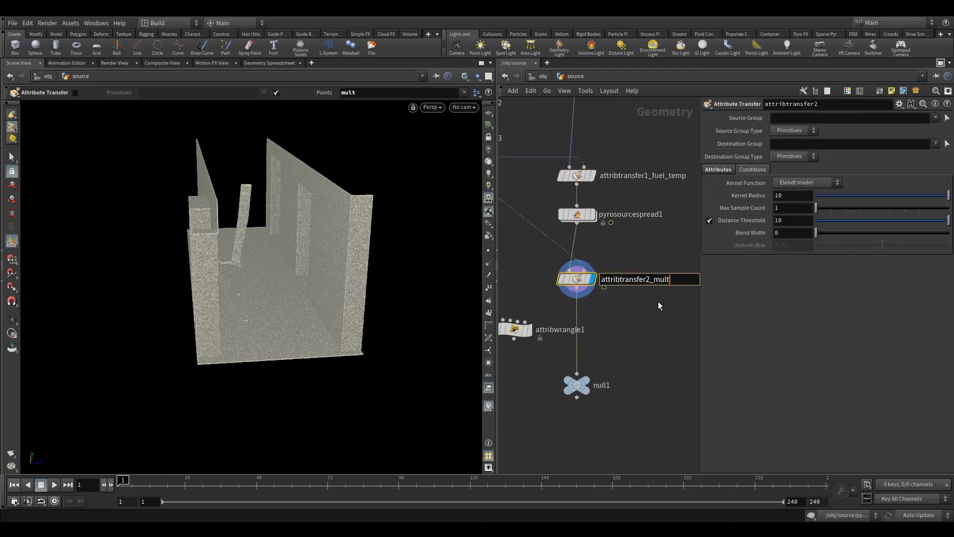
{"action": "left_click", "coordinate": [636, 334]}
Step: Insert attribwrangle1 into the wire between attribtransfer2_mult and null1, and select it
{"action": "middle_click_drag", "start_coordinate": [633, 338], "coordinate": [658, 271]}
{"action": "scroll", "coordinate": [658, 282], "scroll_direction": "down", "scroll_amount": 4}
{"action": "left_click_drag", "start_coordinate": [591, 270], "coordinate": [625, 269]}
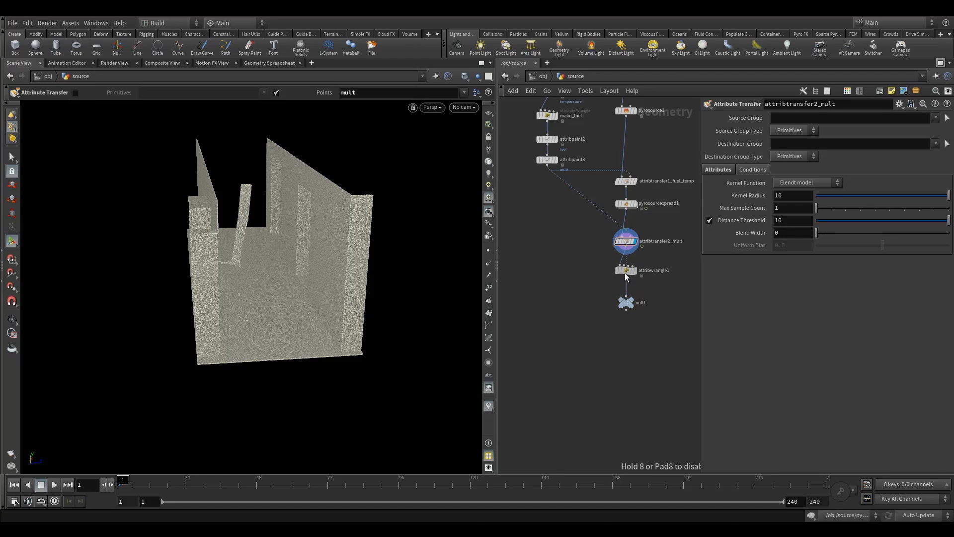
{"action": "left_click", "coordinate": [625, 271]}
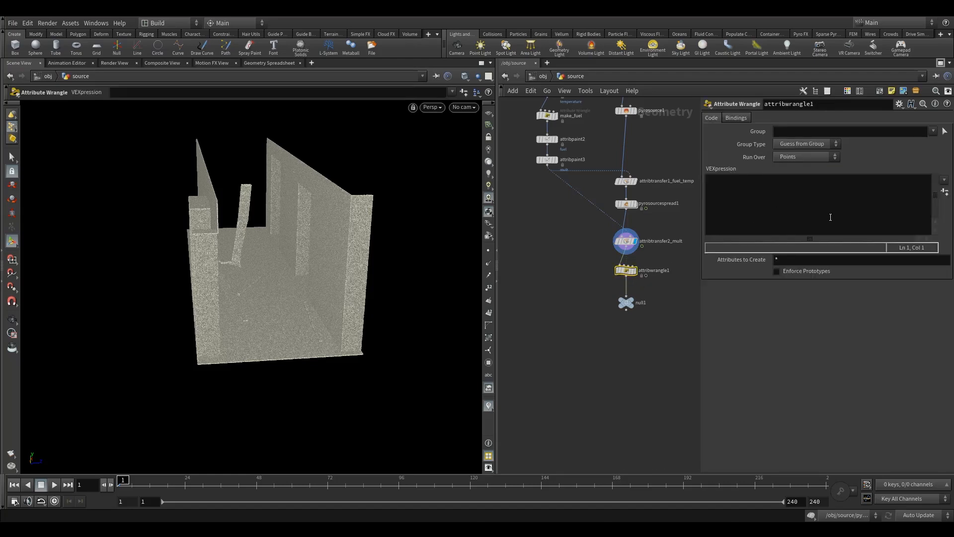
{"action": "left_click", "coordinate": [793, 211]}
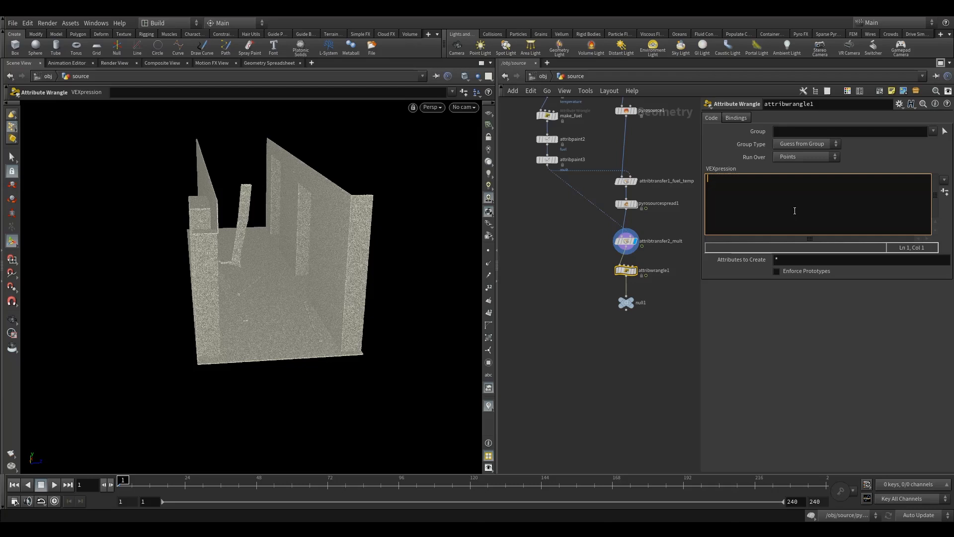
{"action": "type", "text": "f"}
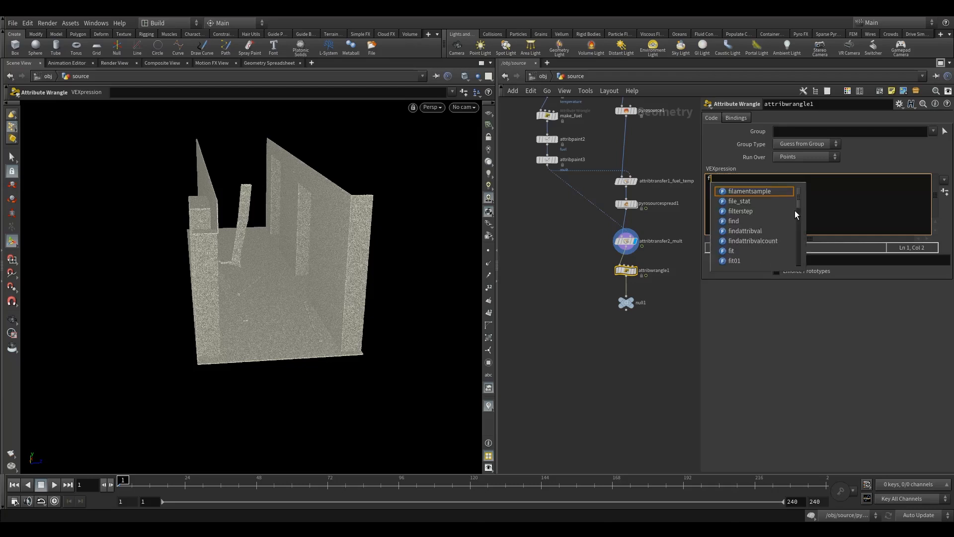
{"action": "type", "text": "@bu"}
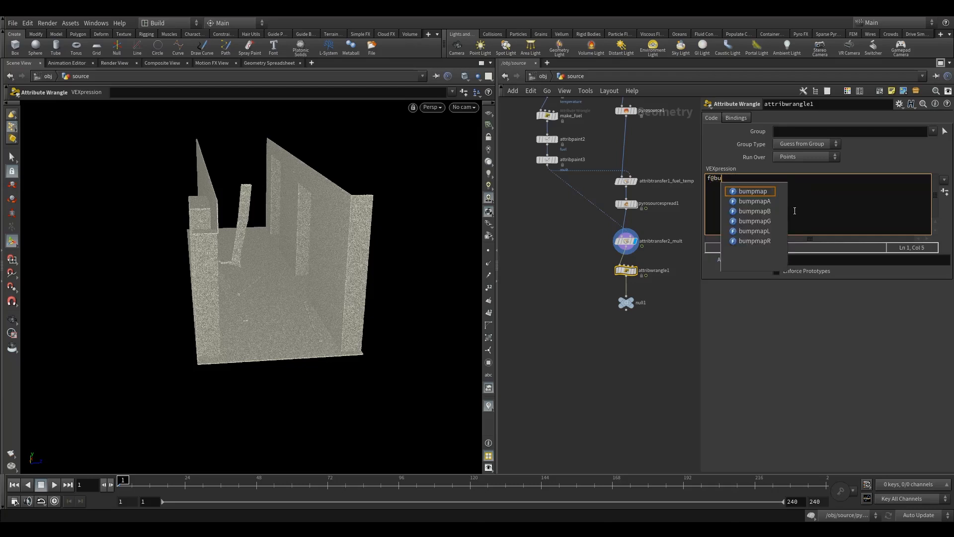
{"action": "type", "text": "rn *+"}
{"action": "key", "text": "BackSpace"}
{"action": "type", "text": "="}
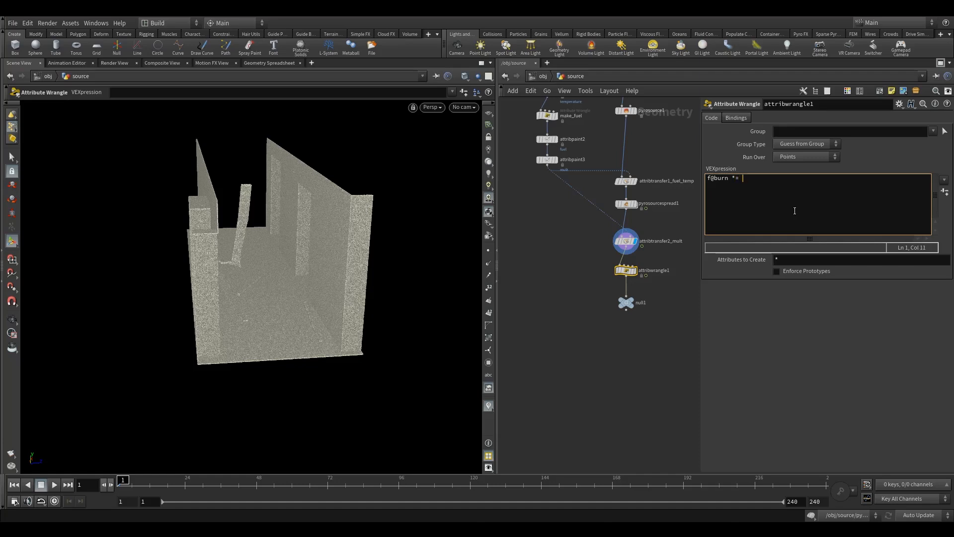
{"action": "type", "text": " @mult"}
{"action": "key", "text": "Return"}
{"action": "type", "text": "f@temperature"}
{"action": "type", "text": "*= @mult"}
{"action": "left_click", "coordinate": [545, 285]}
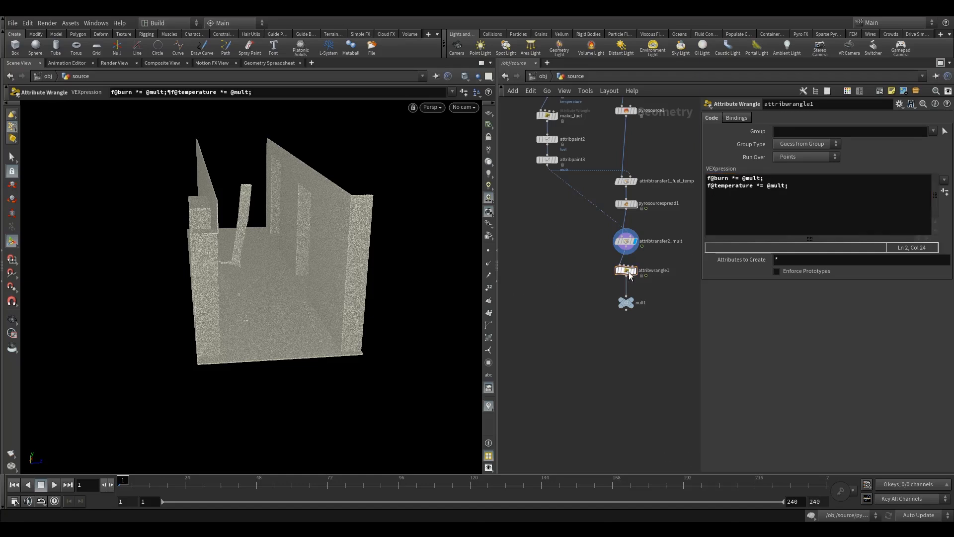
Step: Display attribwrangle1 and turn on the temperature visualizer for the corridor
{"action": "left_click", "coordinate": [640, 261]}
{"action": "left_click", "coordinate": [488, 405]}
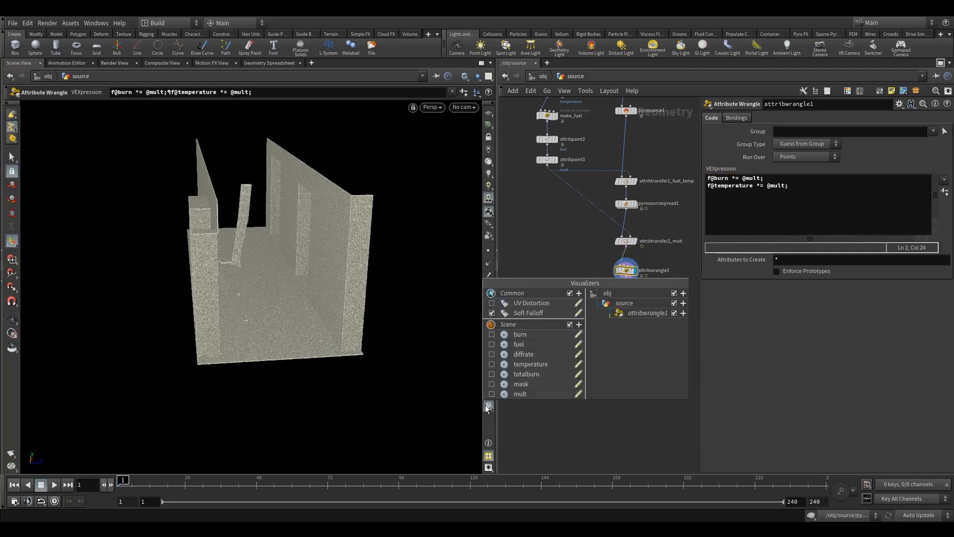
{"action": "left_click", "coordinate": [491, 364]}
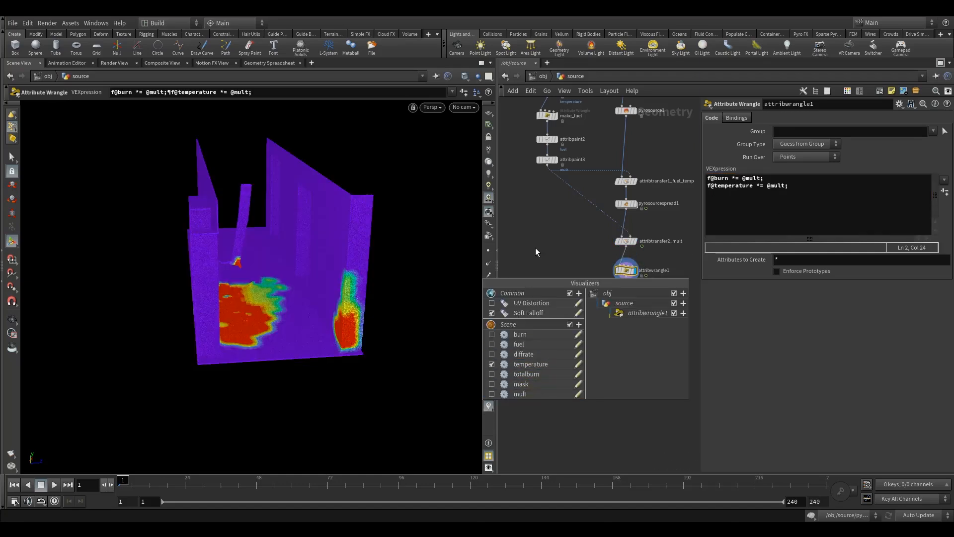
{"action": "left_click_drag", "start_coordinate": [309, 318], "coordinate": [291, 255]}
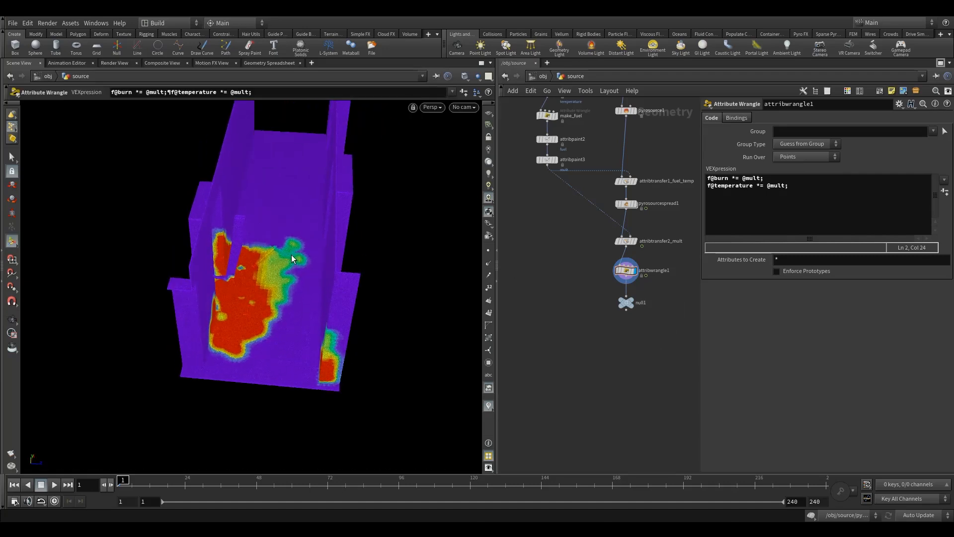
Step: Bypass and re-enable attribwrangle1, and examine its effect on temperature over the floor and right wall
{"action": "left_click", "coordinate": [616, 266]}
{"action": "left_click", "coordinate": [616, 267]}
{"action": "left_click_drag", "start_coordinate": [378, 293], "coordinate": [268, 302]}
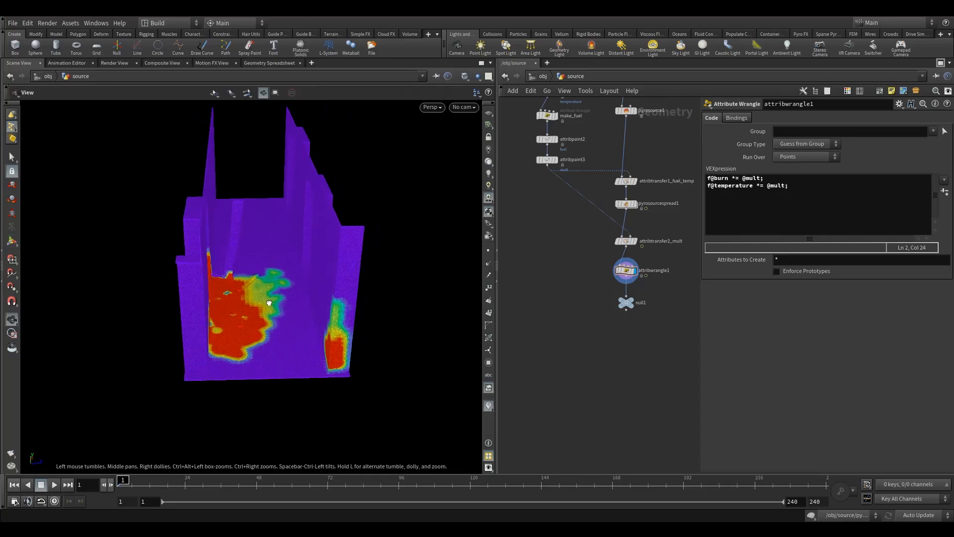
{"action": "right_click_drag", "start_coordinate": [269, 302], "coordinate": [437, 247]}
{"action": "left_click_drag", "start_coordinate": [262, 299], "coordinate": [270, 295]}
{"action": "right_click_drag", "start_coordinate": [271, 294], "coordinate": [218, 323]}
{"action": "left_click_drag", "start_coordinate": [217, 323], "coordinate": [190, 339]}
{"action": "left_click_drag", "start_coordinate": [243, 322], "coordinate": [278, 311]}
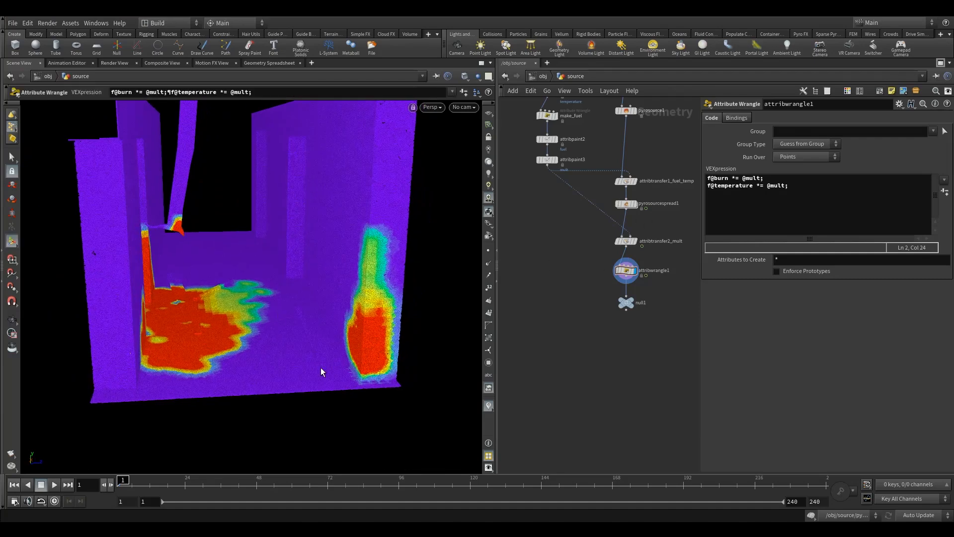
Step: Advance the timeline to frame 5 and examine how the temperature spreads through the corridor
{"action": "left_click", "coordinate": [111, 485]}
{"action": "left_click", "coordinate": [110, 485]}
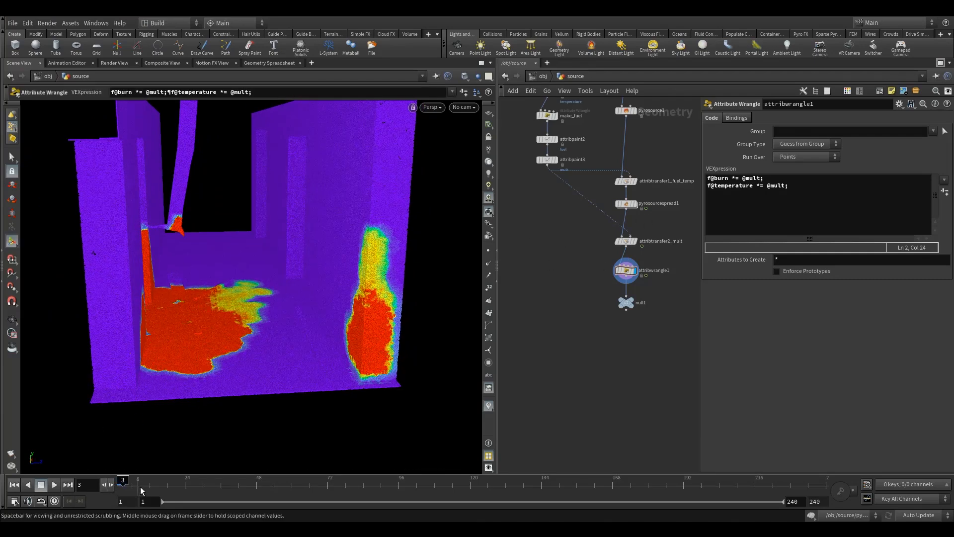
{"action": "left_click", "coordinate": [82, 483]}
{"action": "type", "text": "5"}
{"action": "key", "text": "Return"}
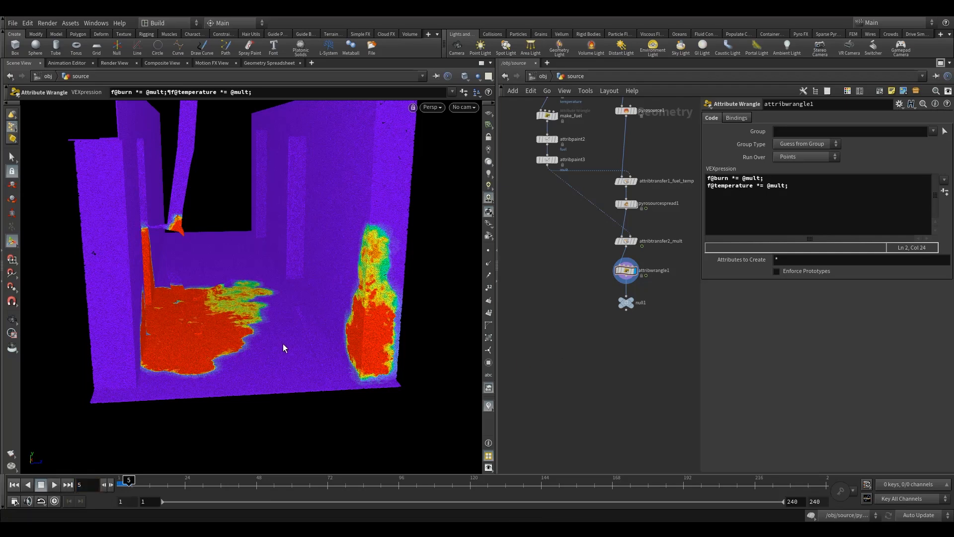
{"action": "left_click_drag", "start_coordinate": [240, 325], "coordinate": [217, 282], "text": "alt"}
{"action": "key", "text": "Return"}
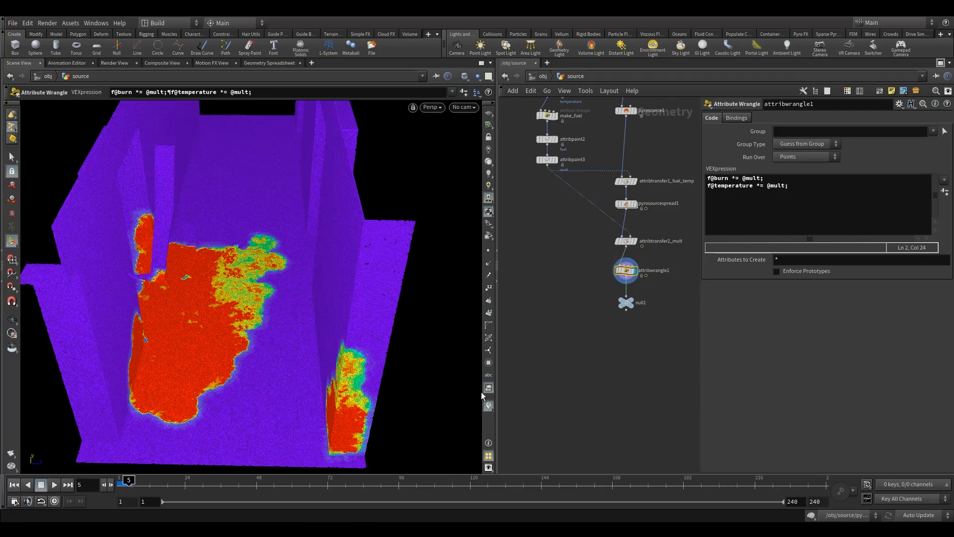
Step: Switch the visualizer from temperature to burn and examine the burn values on the floor and right wall
{"action": "left_click", "coordinate": [489, 405]}
{"action": "left_click", "coordinate": [492, 364]}
{"action": "left_click", "coordinate": [492, 364]}
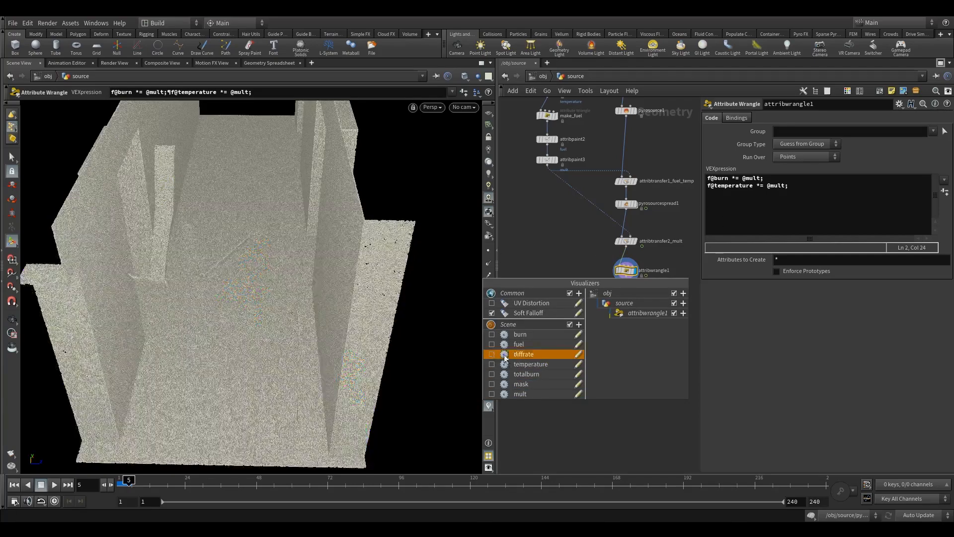
{"action": "left_click", "coordinate": [492, 335]}
{"action": "key", "text": "Escape"}
{"action": "left_click_drag", "start_coordinate": [281, 335], "coordinate": [302, 317], "text": "alt"}
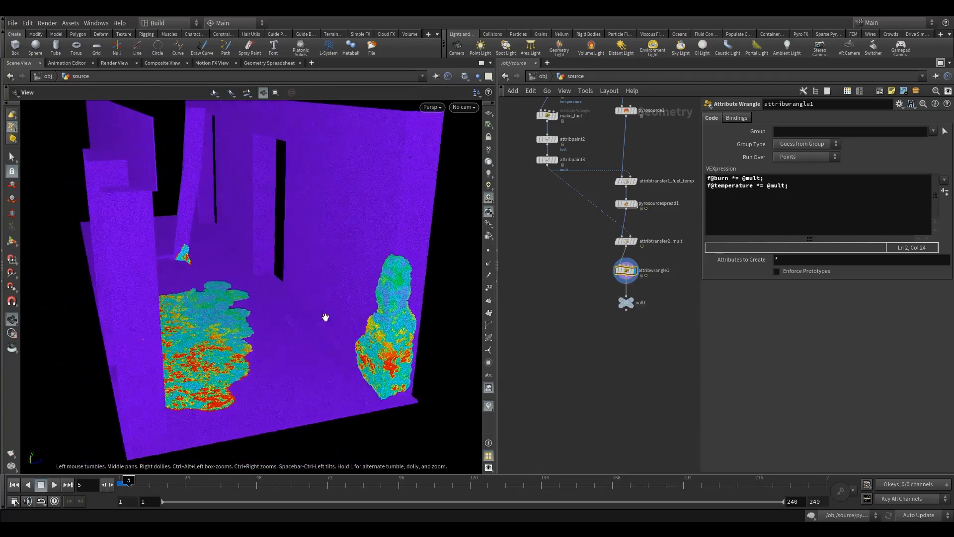
{"action": "mouse_move", "coordinate": [394, 312]}
{"action": "left_mouse_down", "text": "alt"}
{"action": "mouse_move", "coordinate": [205, 325]}
{"action": "mouse_move", "coordinate": [238, 298]}
{"action": "mouse_move", "coordinate": [271, 314]}
{"action": "left_mouse_up", "text": "alt"}
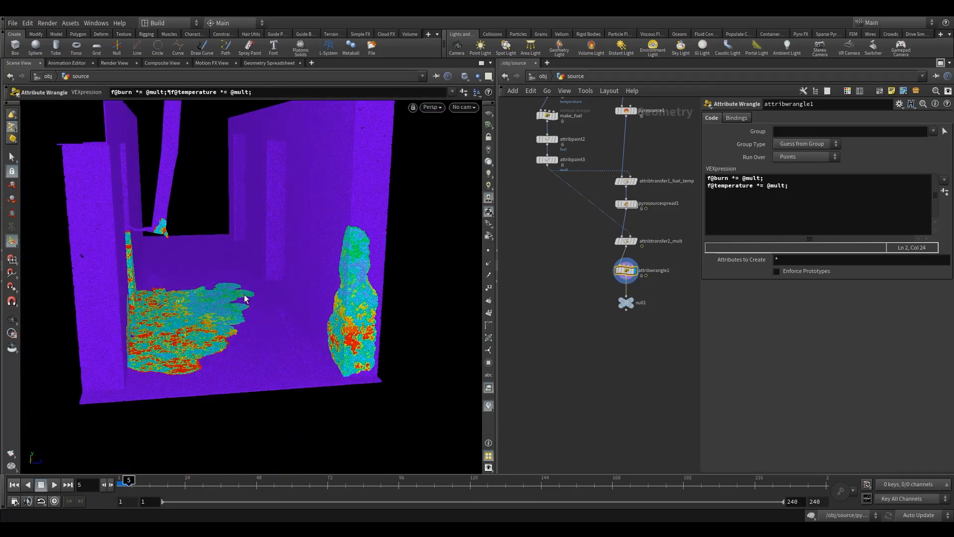
Step: Rename the attribwrangle1 node to attribwrangle1_mult_temp_burn
{"action": "left_click", "coordinate": [626, 302]}
{"action": "middle_click_drag", "start_coordinate": [679, 273], "coordinate": [630, 284]}
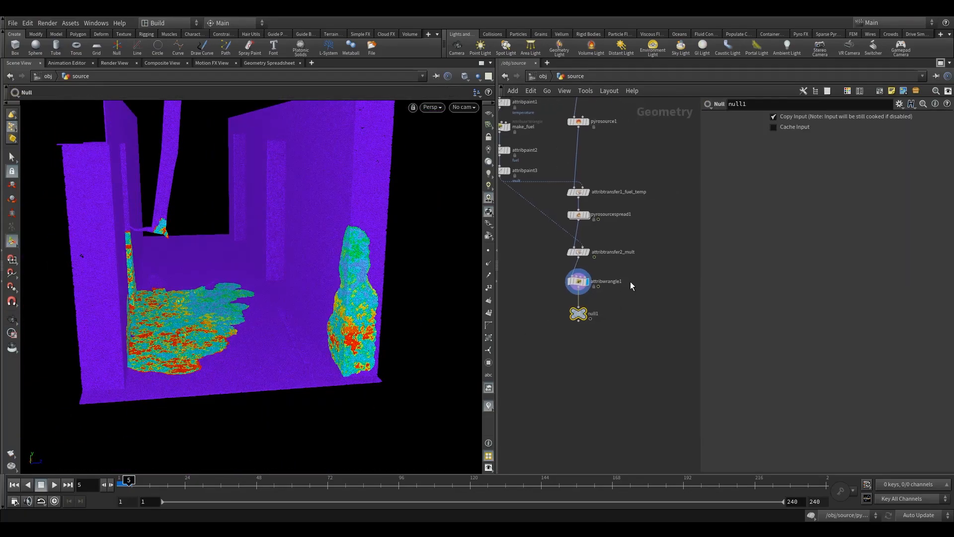
{"action": "scroll", "coordinate": [624, 280], "scroll_direction": "up", "scroll_amount": 3}
{"action": "left_click", "coordinate": [612, 283]}
{"action": "type", "text": "_mult_"}
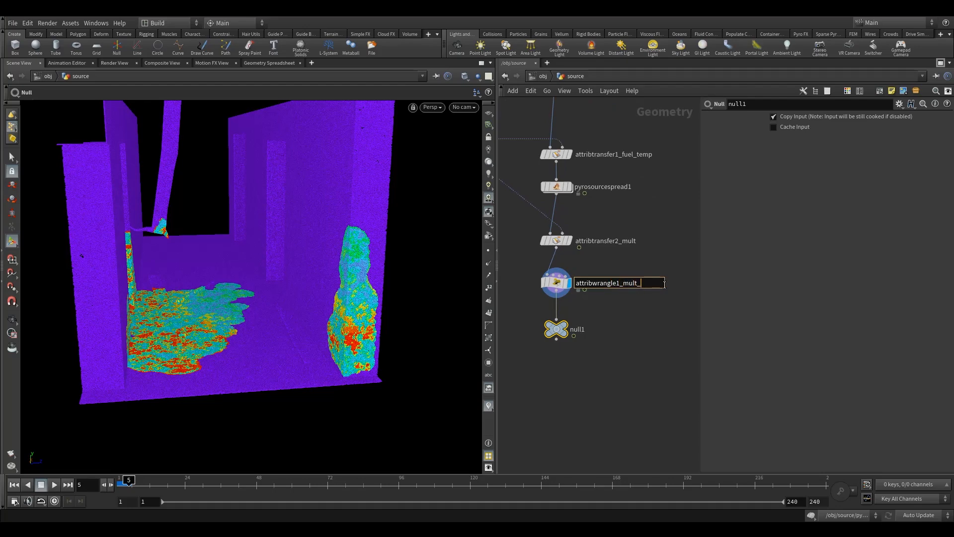
{"action": "type", "text": "temp_burn"}
{"action": "key", "text": "Return"}
Step: Move null1 further below the wrangle to make room in the chain, and return the timeline to frame 1
{"action": "double_click", "coordinate": [578, 330]}
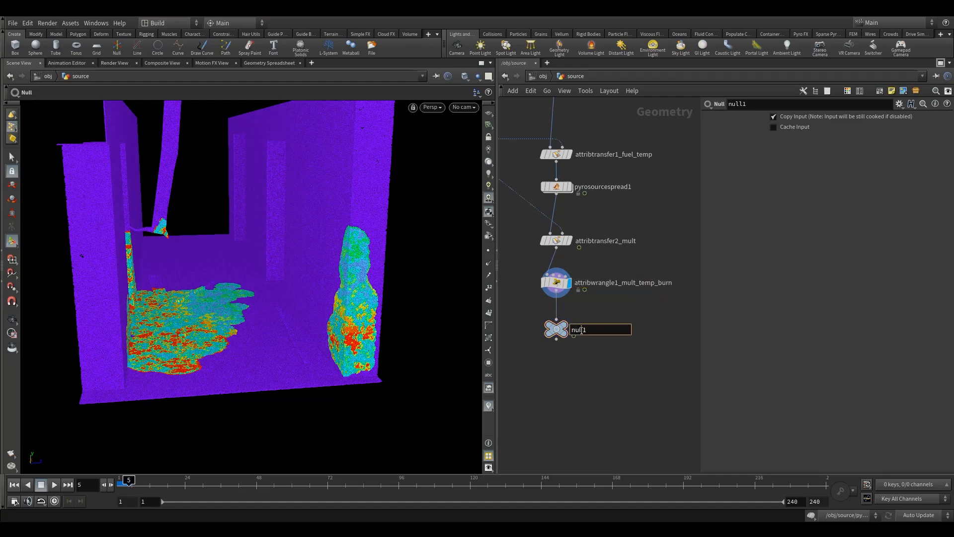
{"action": "left_click", "coordinate": [555, 330]}
{"action": "left_click_drag", "start_coordinate": [555, 330], "coordinate": [557, 401]}
{"action": "left_click", "coordinate": [542, 282]}
{"action": "middle_click_drag", "start_coordinate": [582, 343], "coordinate": [612, 360]}
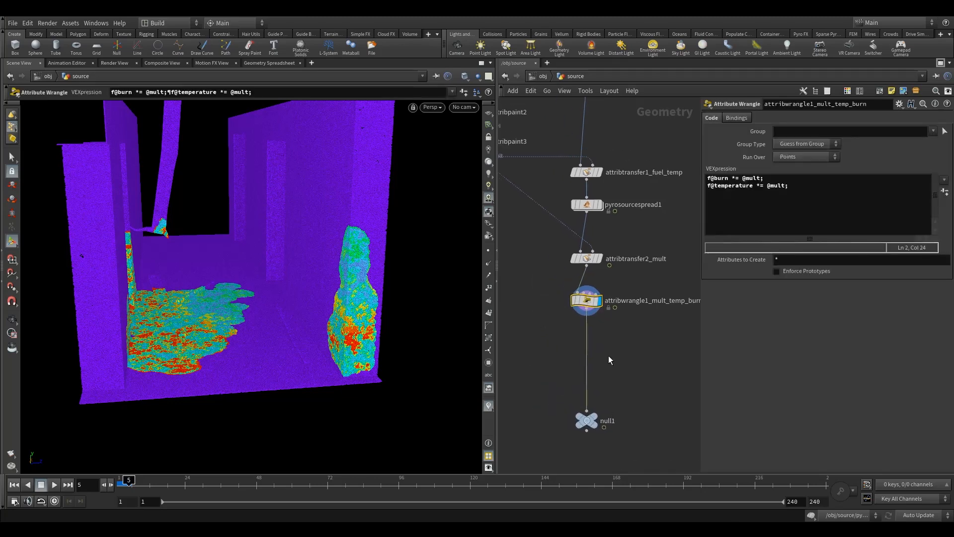
{"action": "scroll", "coordinate": [597, 329], "scroll_direction": "up", "scroll_amount": 2}
{"action": "left_click", "coordinate": [17, 484]}
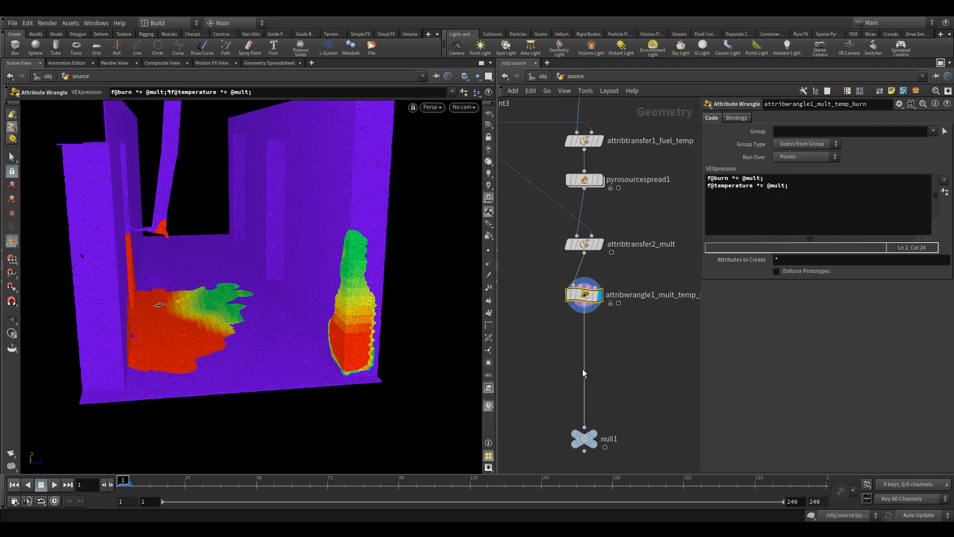
Step: Insert a Volume Rasterize Attributes node between attribwrangle1_mult_temp_burn and null1
{"action": "key", "text": "Tab"}
{"action": "type", "text": "r"}
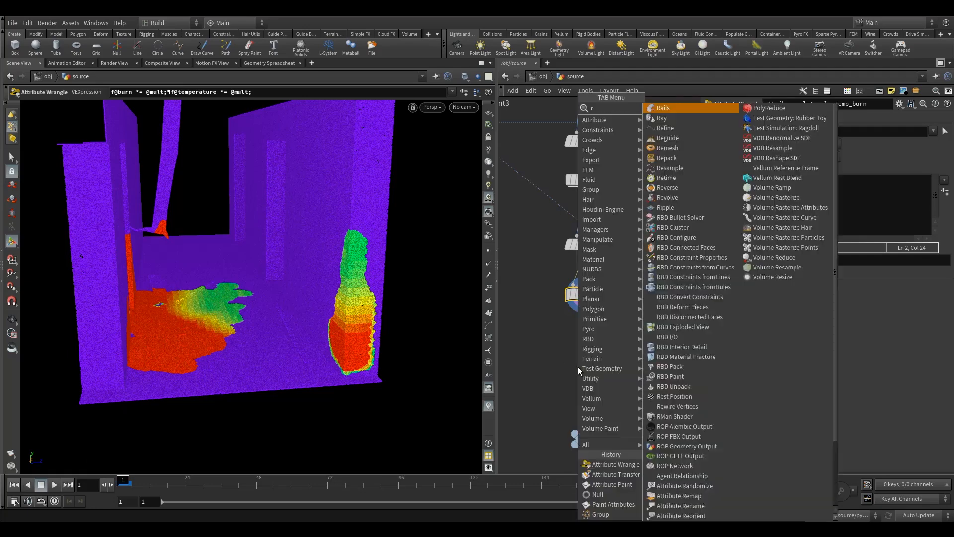
{"action": "type", "text": "aster"}
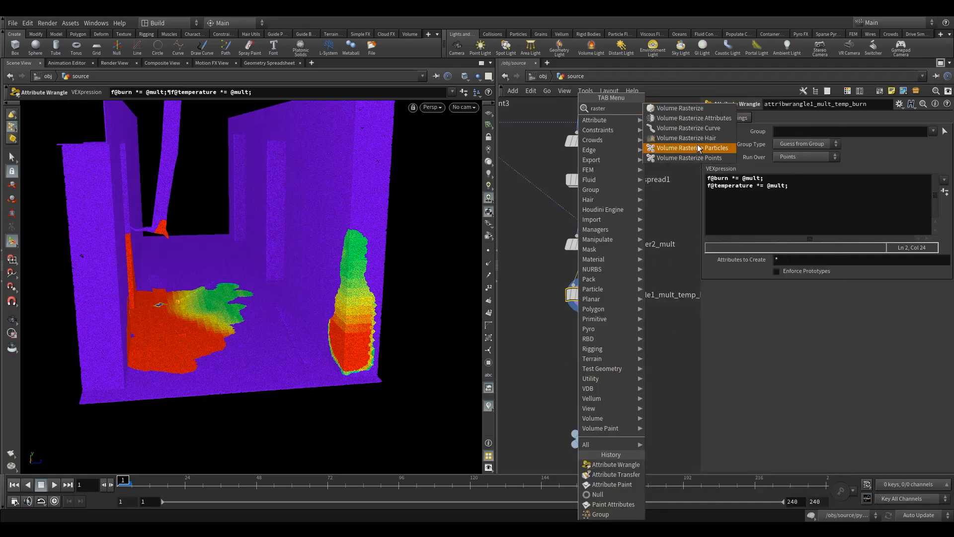
{"action": "left_click", "coordinate": [696, 120]}
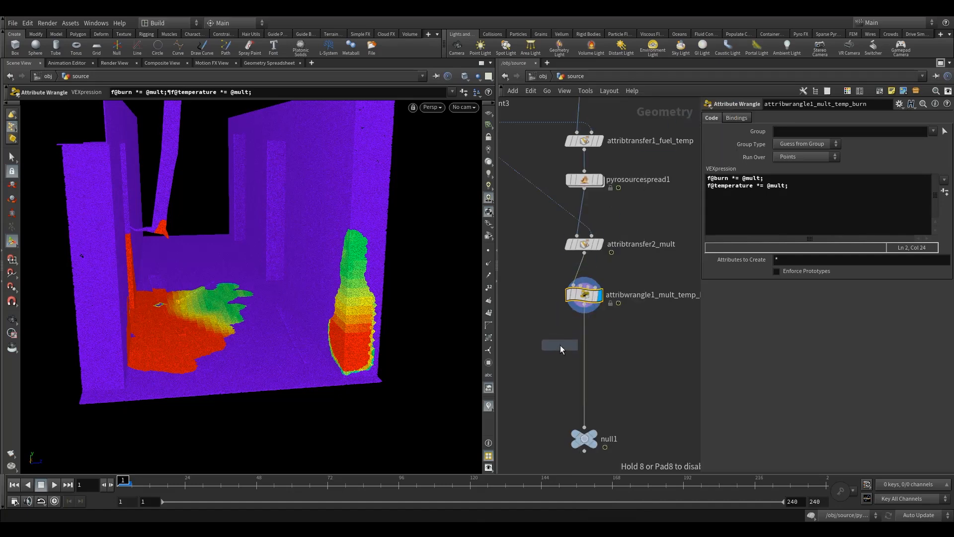
{"action": "left_click", "coordinate": [559, 351]}
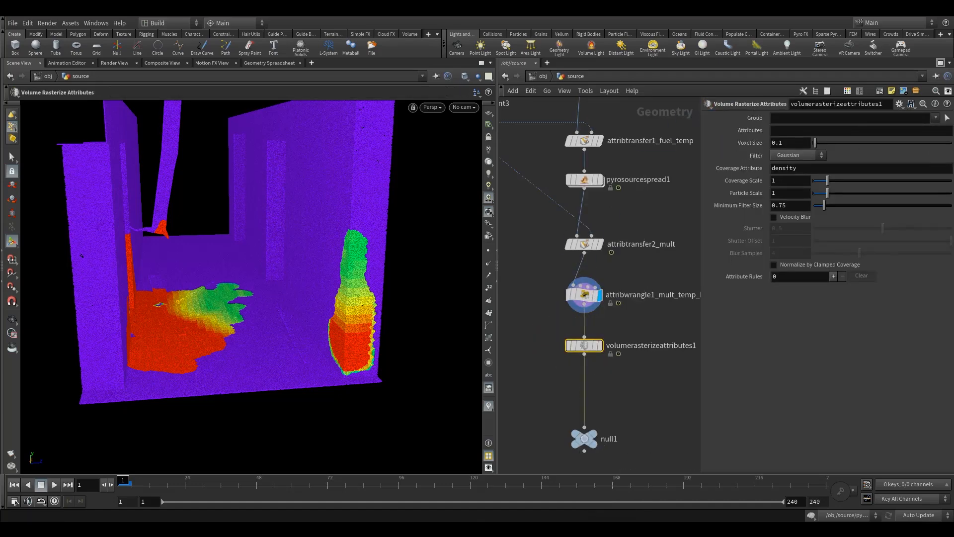
Step: Set the rasterized attributes to burn and temperature, and display volumerasterizeattributes1 in the viewport
{"action": "left_click", "coordinate": [781, 132]}
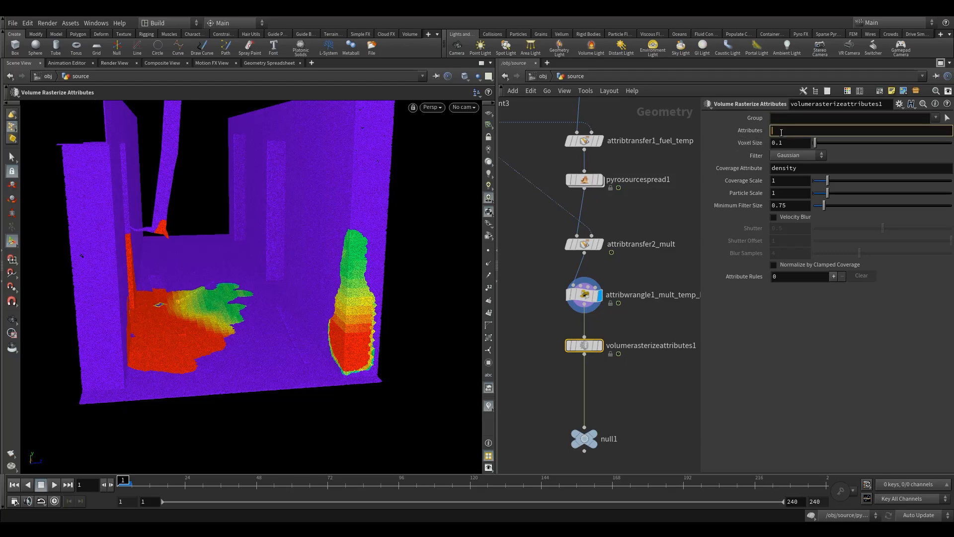
{"action": "type", "text": "burn temperature"}
{"action": "key", "text": "Return"}
{"action": "left_click", "coordinate": [600, 345]}
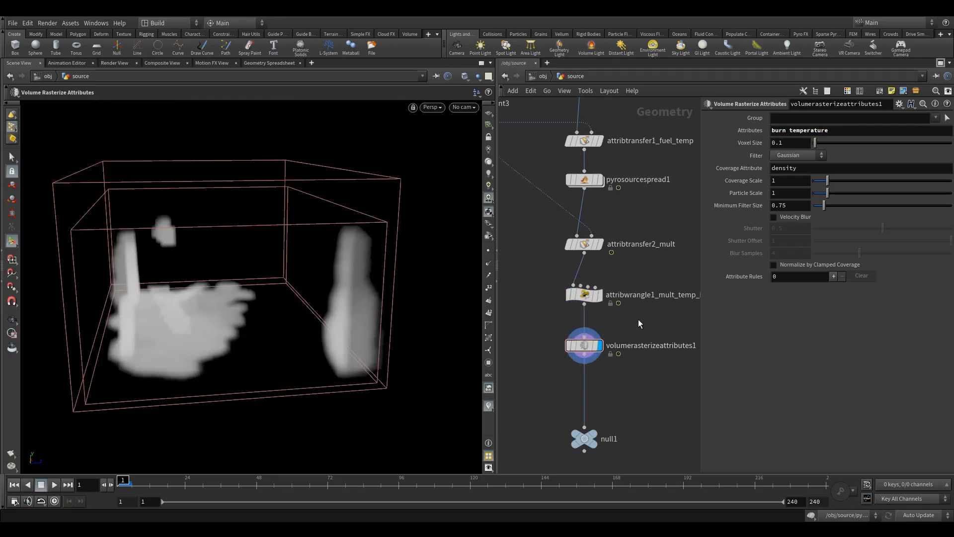
{"action": "key", "text": "Escape"}
{"action": "mouse_move", "coordinate": [247, 300]}
{"action": "left_mouse_down"}
{"action": "mouse_move", "coordinate": [217, 308]}
{"action": "mouse_move", "coordinate": [245, 304]}
{"action": "mouse_move", "coordinate": [256, 358]}
{"action": "mouse_move", "coordinate": [228, 315]}
{"action": "mouse_move", "coordinate": [244, 317]}
{"action": "left_mouse_up"}
{"action": "middle_click_drag", "start_coordinate": [545, 380], "coordinate": [541, 318]}
Step: Rename null1 to OUT_source and tidy its spacing with volumerasterizeattributes1
{"action": "double_click", "coordinate": [602, 377]}
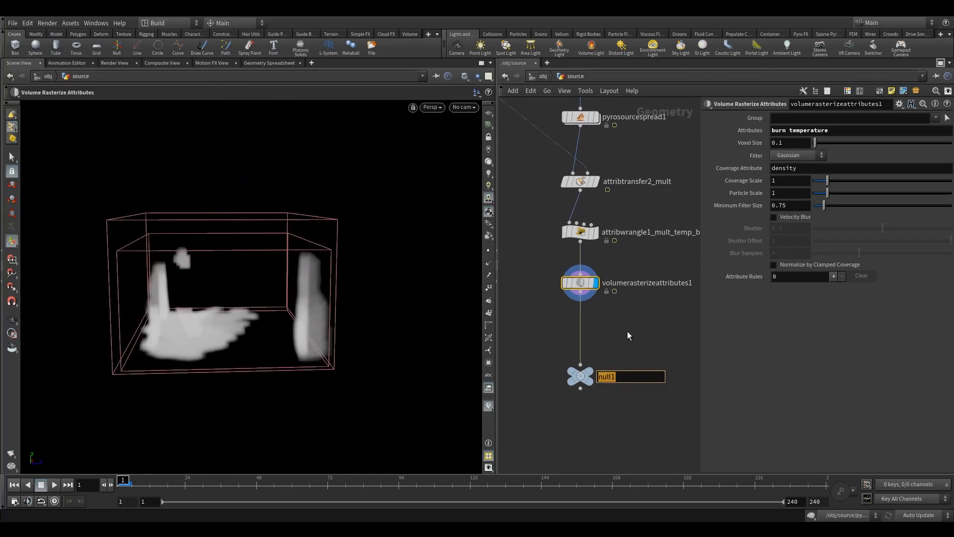
{"action": "type", "text": "OUT_source"}
{"action": "key", "text": "Return"}
{"action": "left_click_drag", "start_coordinate": [580, 376], "coordinate": [580, 343]}
{"action": "left_click_drag", "start_coordinate": [537, 268], "coordinate": [602, 308]}
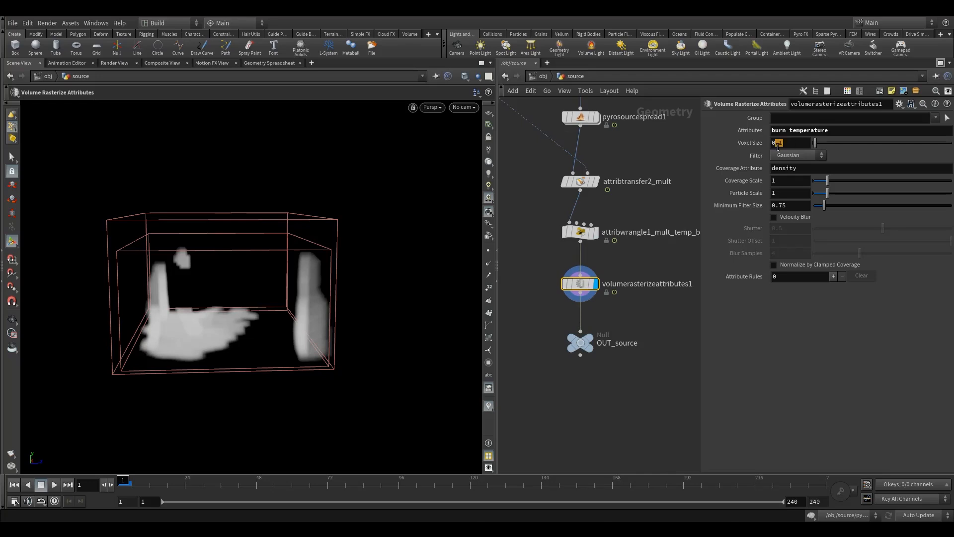
{"action": "left_click_drag", "start_coordinate": [574, 291], "coordinate": [573, 297]}
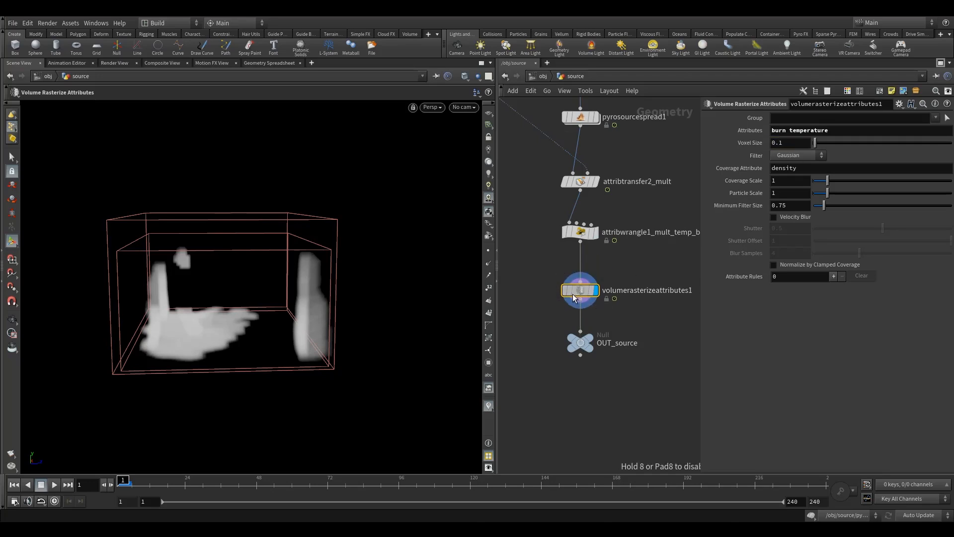
Step: Enable Normalize by Clamped Coverage on volumerasterizeattributes1, check the resulting volume, and select the OUT_source null
{"action": "left_click", "coordinate": [797, 267]}
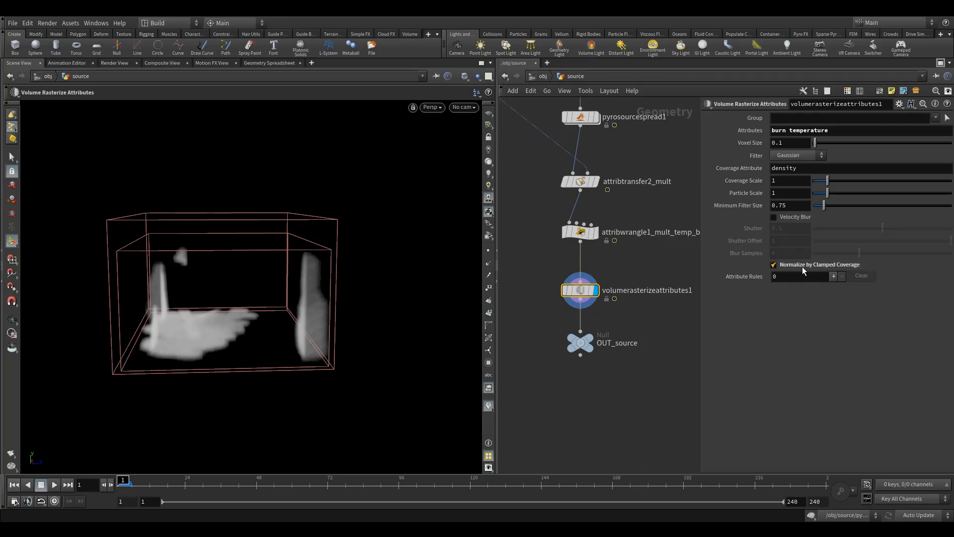
{"action": "left_click_drag", "start_coordinate": [252, 308], "coordinate": [255, 349], "text": "alt"}
{"action": "scroll", "coordinate": [253, 360], "scroll_direction": "up", "scroll_amount": 4, "text": "alt"}
{"action": "left_click", "coordinate": [578, 349]}
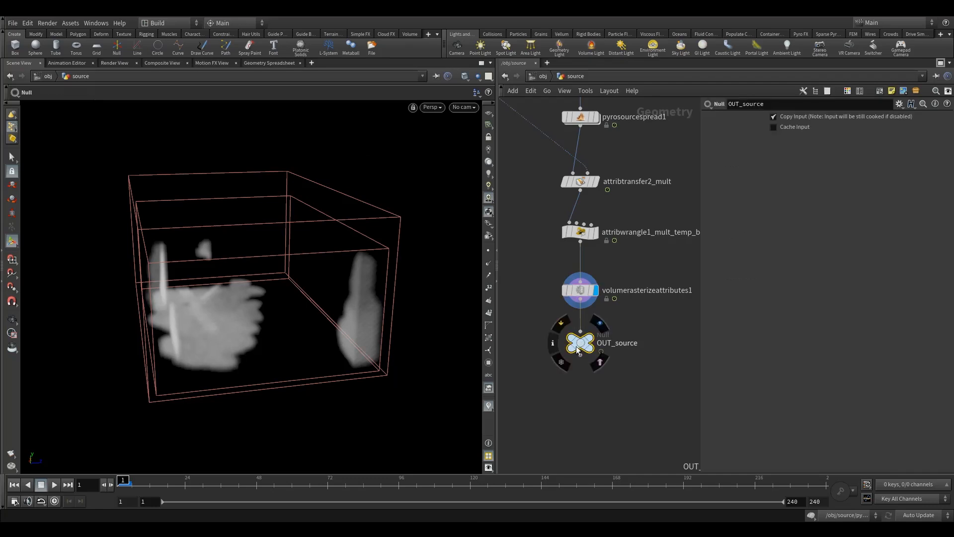